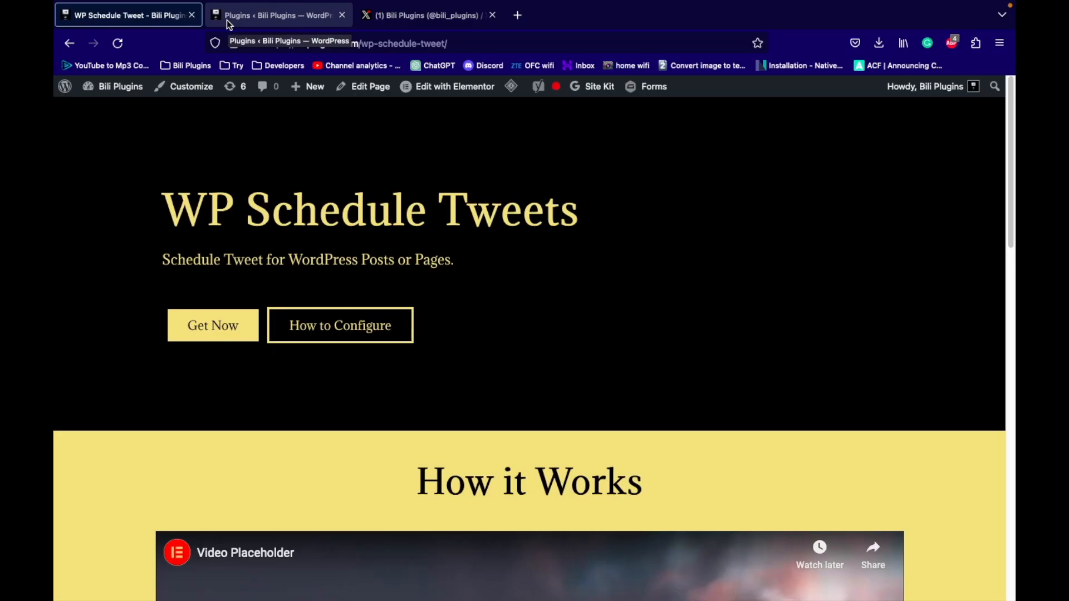
Open the settings of the WP Schedule Tweet plugin from the installed plugins list.
{"action": "left_click", "coordinate": [226, 19]}
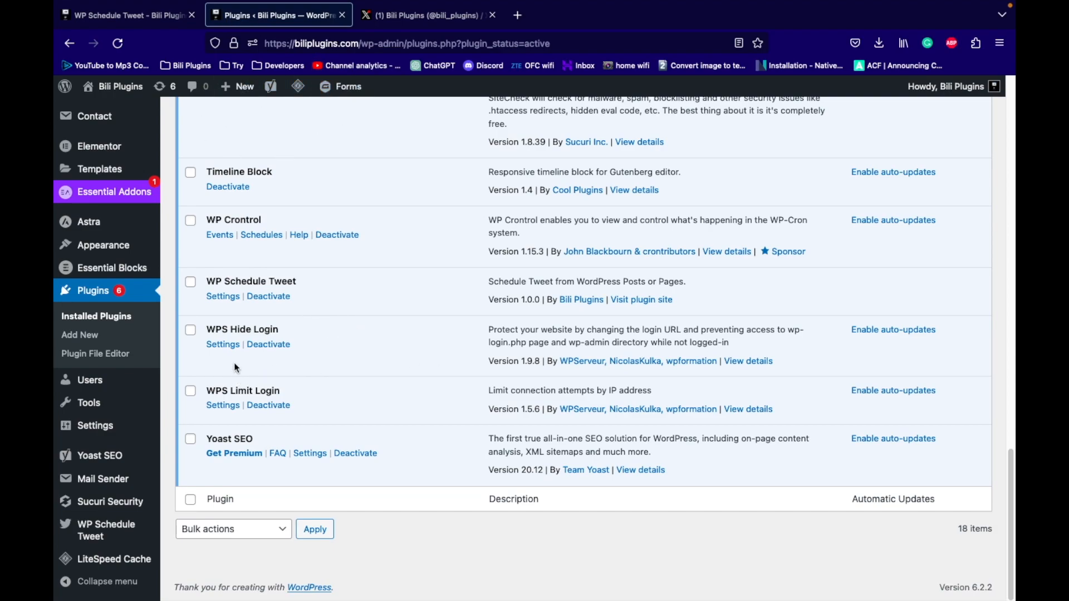
{"action": "triple_click", "coordinate": [289, 278]}
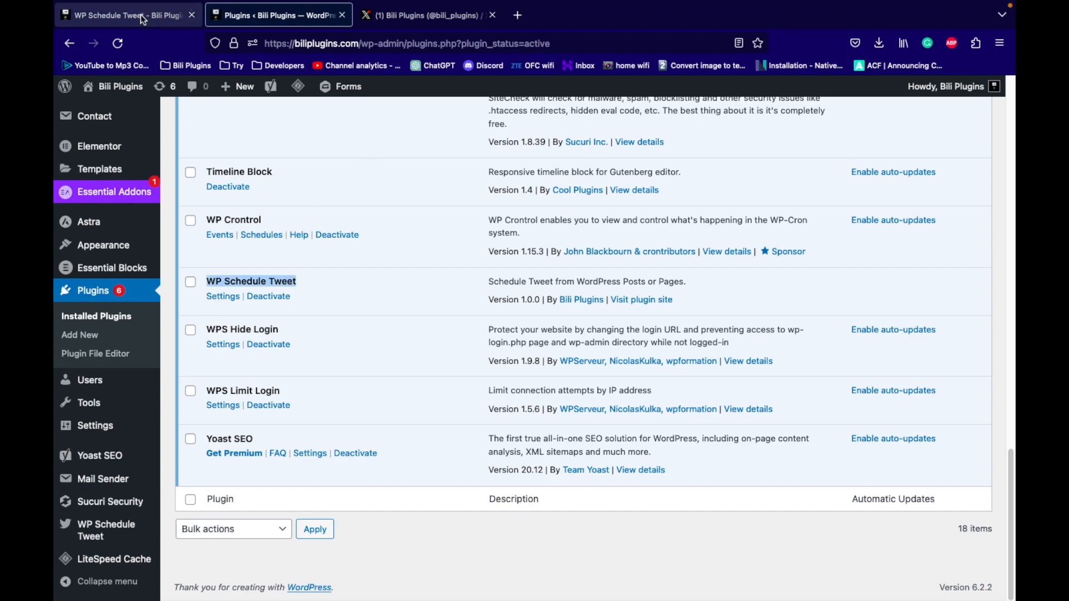
{"action": "left_click", "coordinate": [215, 297]}
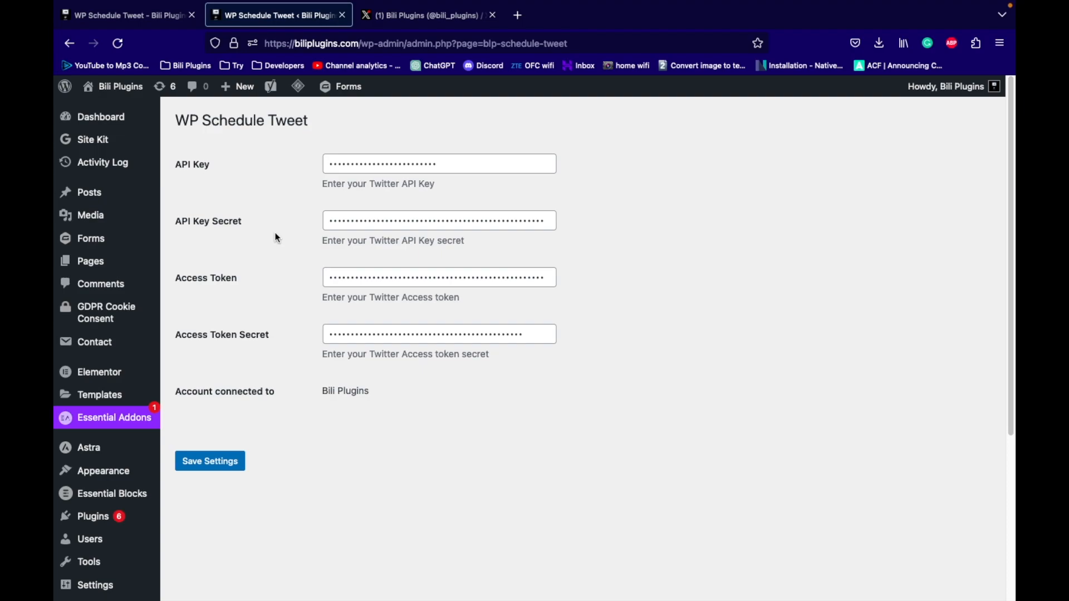
Compare the connected account name in the WP Schedule Tweet settings with the profile name on Twitter.
{"action": "left_click_drag", "start_coordinate": [321, 389], "coordinate": [411, 401]}
{"action": "left_click", "coordinate": [430, 16]}
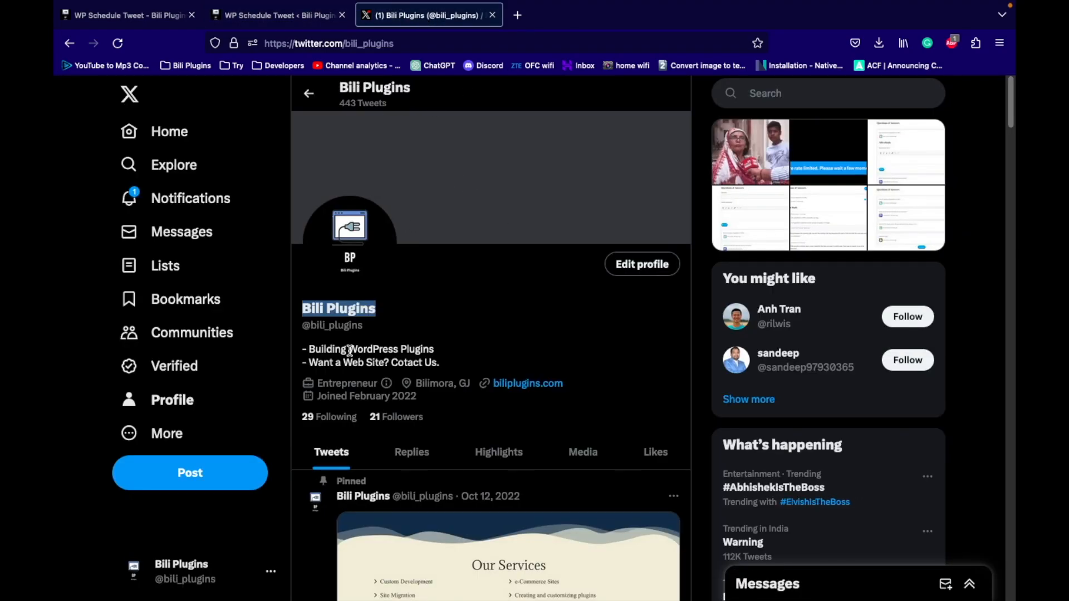
{"action": "triple_click", "coordinate": [316, 304]}
{"action": "left_click", "coordinate": [307, 17]}
{"action": "double_click", "coordinate": [328, 390]}
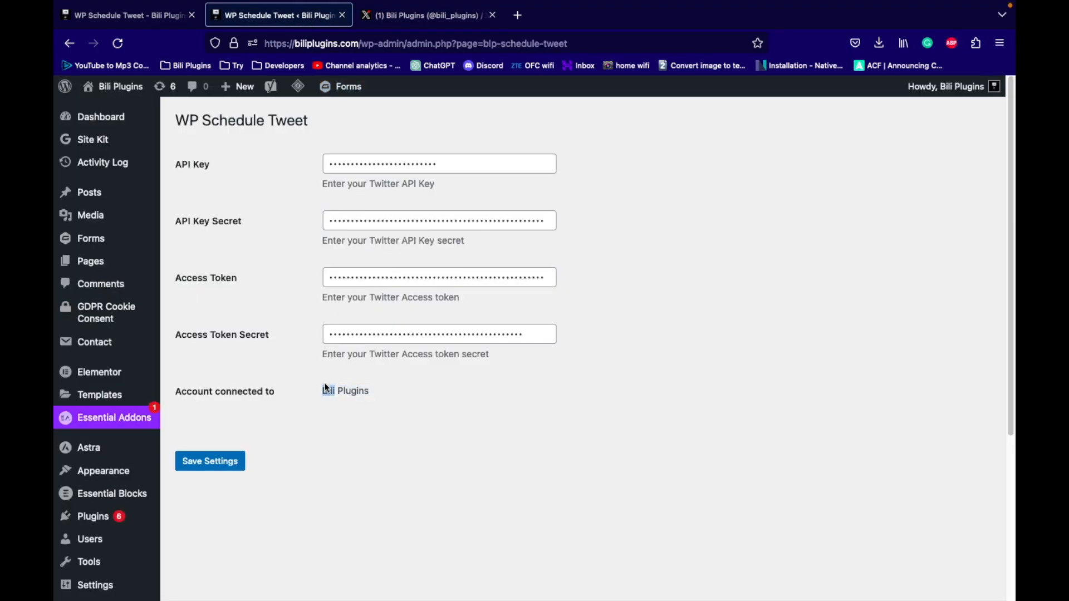
{"action": "left_click_drag", "start_coordinate": [331, 395], "coordinate": [372, 392]}
Open the ACF Front Form page for editing from the list of WordPress pages.
{"action": "mouse_move", "coordinate": [97, 268]}
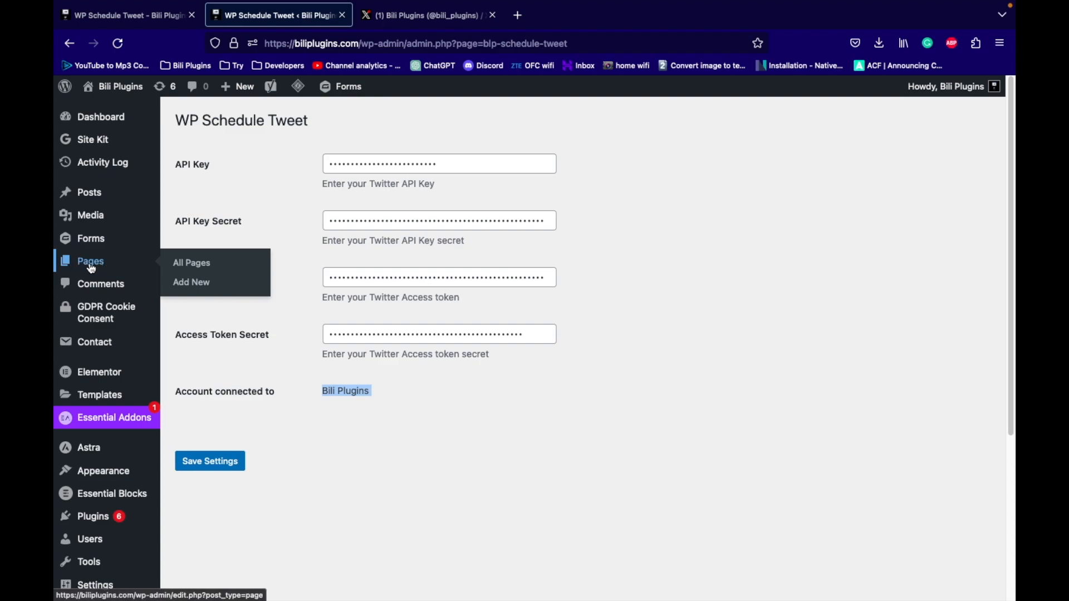
{"action": "left_click", "coordinate": [91, 269]}
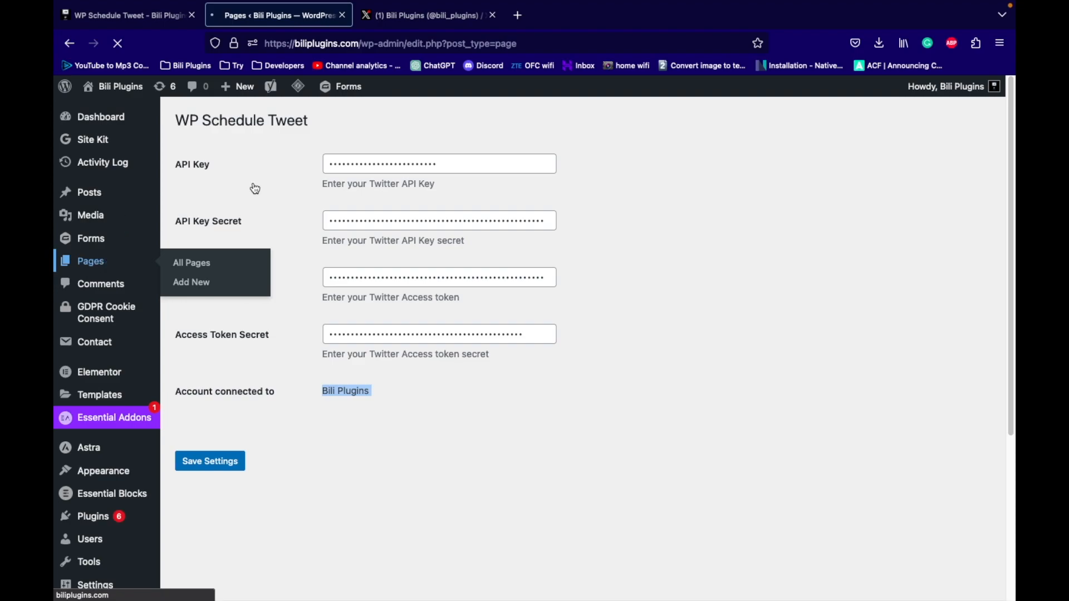
{"action": "left_click", "coordinate": [135, 13]}
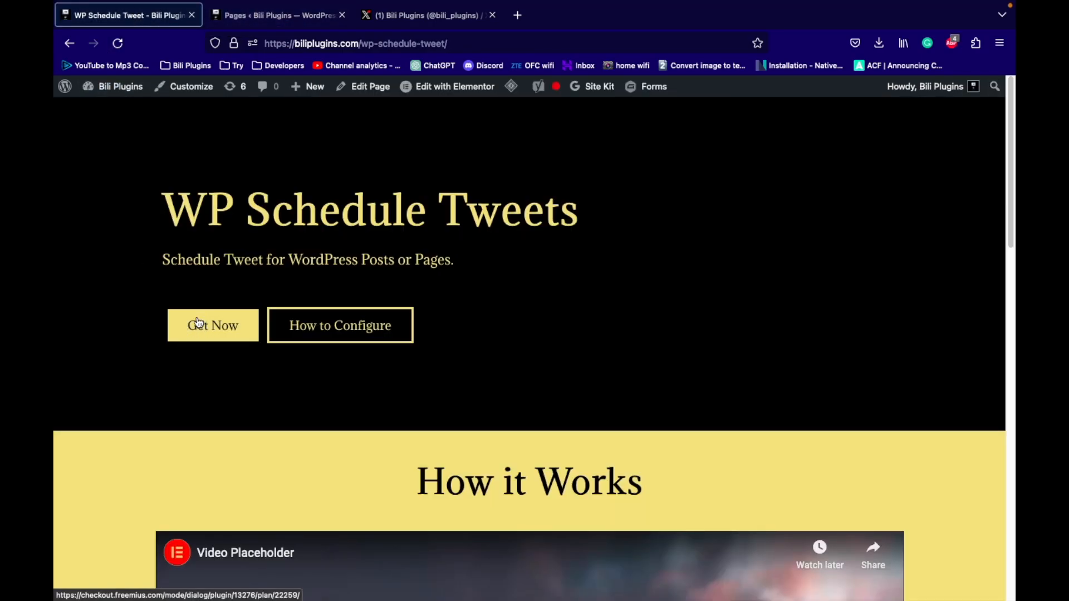
{"action": "left_click", "coordinate": [265, 15]}
{"action": "scroll", "coordinate": [337, 234], "scroll_direction": "down", "scroll_amount": 1}
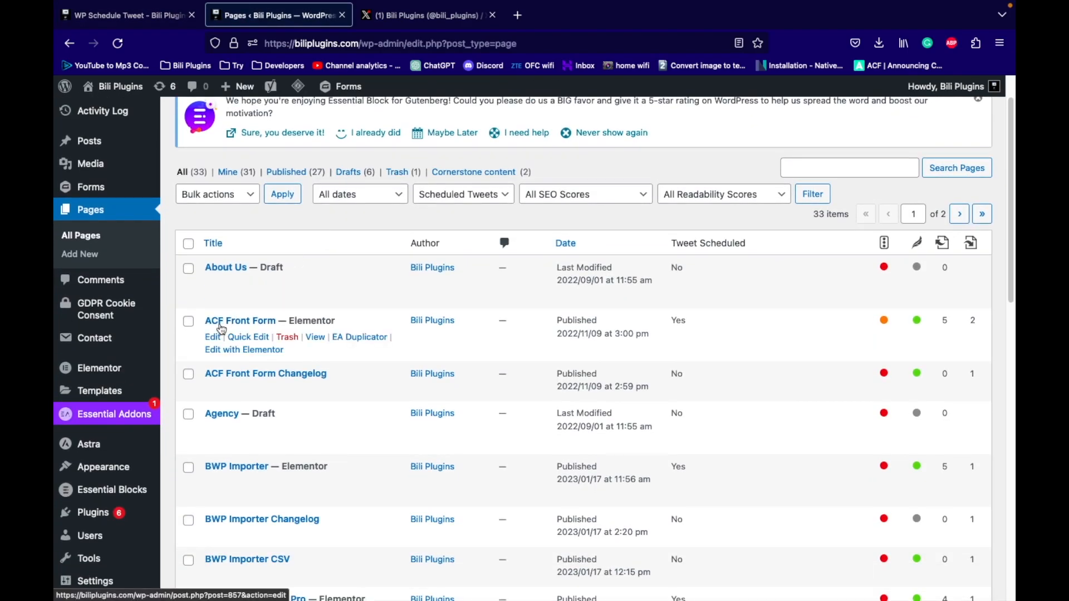
{"action": "left_click", "coordinate": [214, 339]}
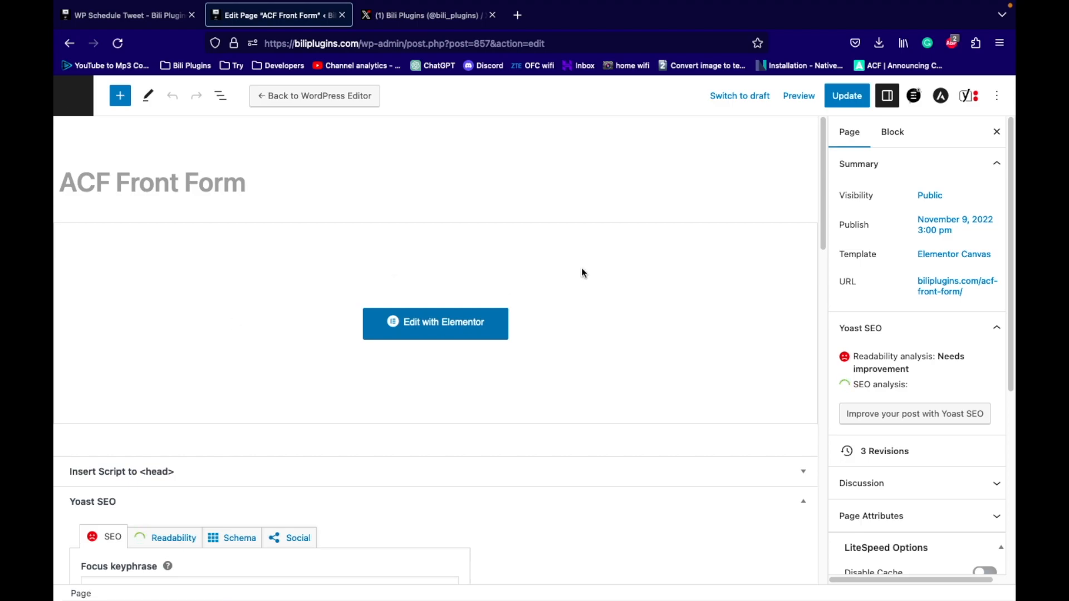
Examine the tweet text in the WP Schedule Tweet section of the ACF Front Form page.
{"action": "scroll", "coordinate": [622, 270], "scroll_direction": "down", "scroll_amount": 10}
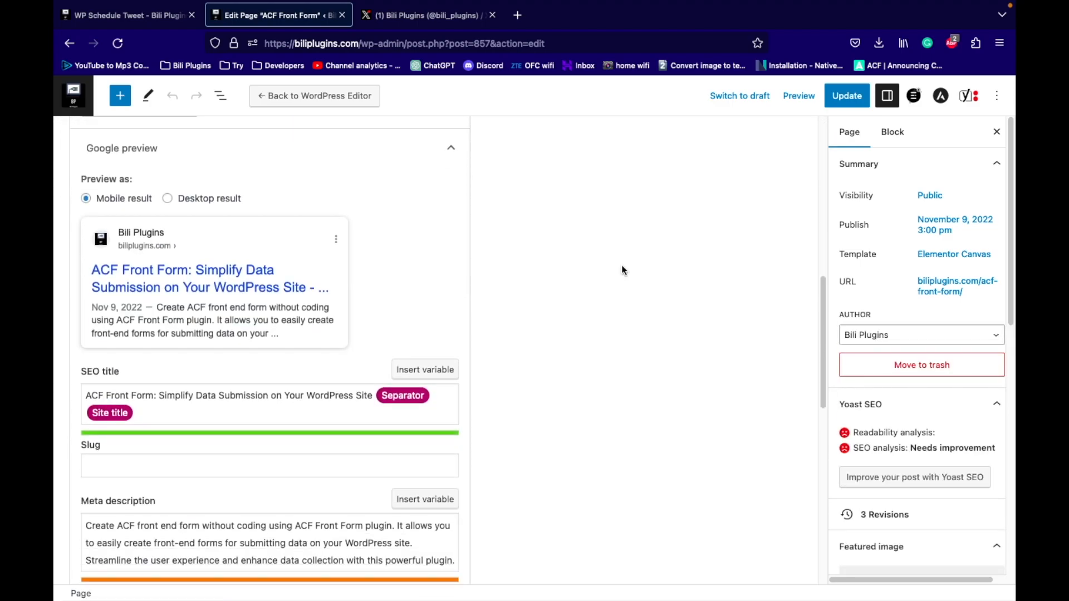
{"action": "scroll", "coordinate": [622, 270], "scroll_direction": "down", "scroll_amount": 10}
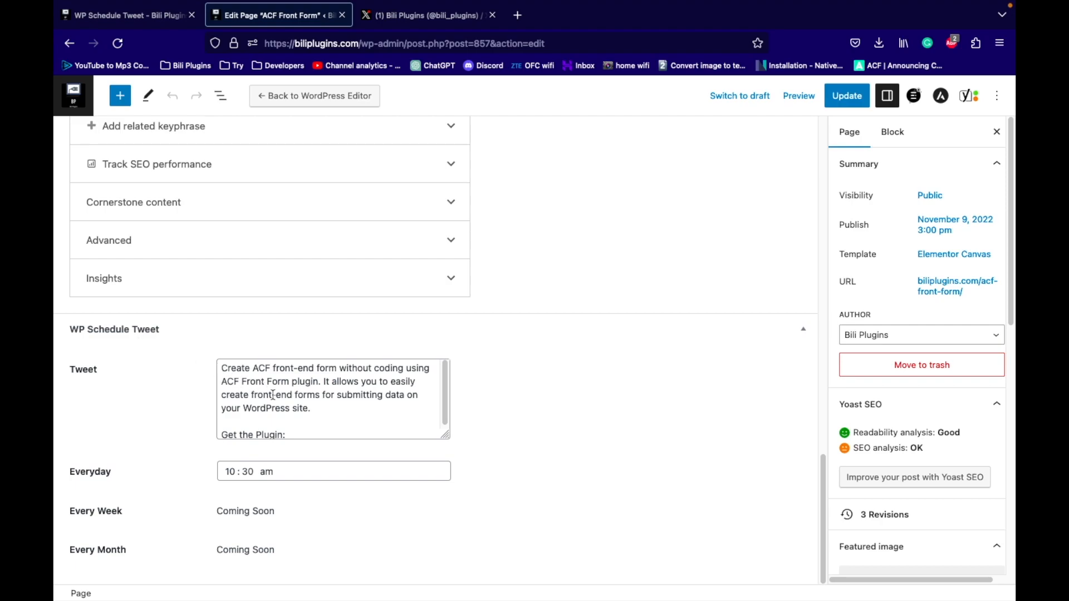
{"action": "scroll", "coordinate": [273, 394], "scroll_direction": "down", "scroll_amount": 1}
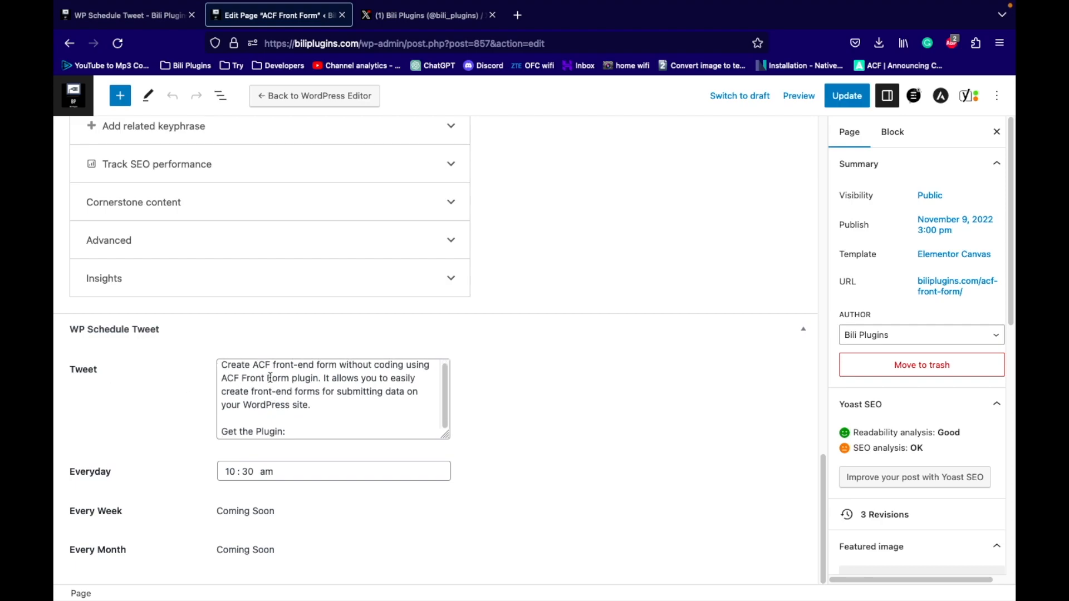
{"action": "triple_click", "coordinate": [284, 391]}
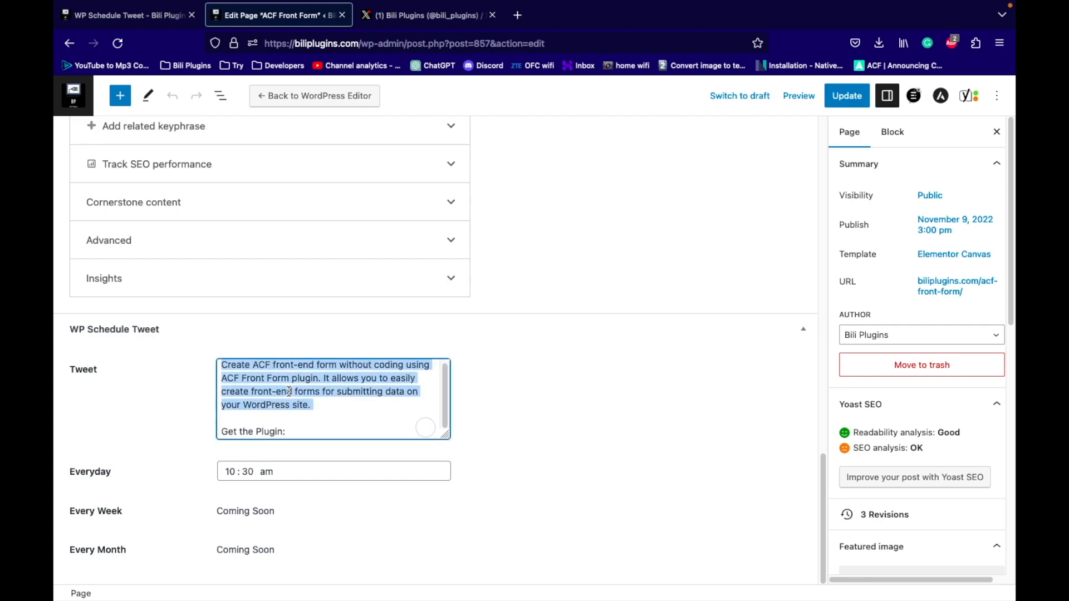
{"action": "triple_click", "coordinate": [295, 430]}
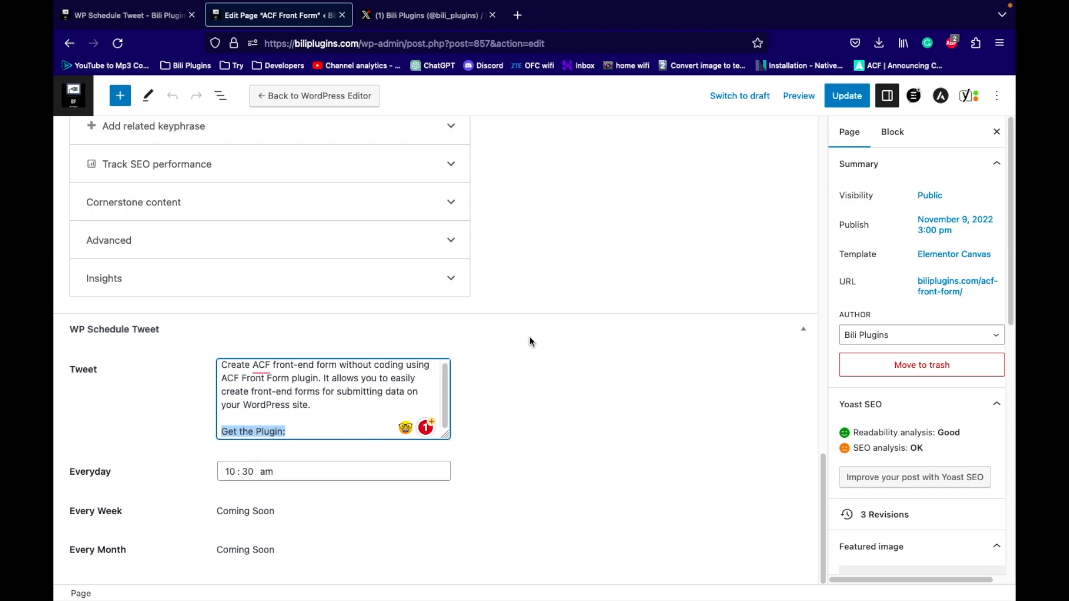
Review the start of the ACF Front Form page and the closing "Get the Plugin:" line of its scheduled tweet.
{"action": "scroll", "coordinate": [530, 338], "scroll_direction": "up", "scroll_amount": 15}
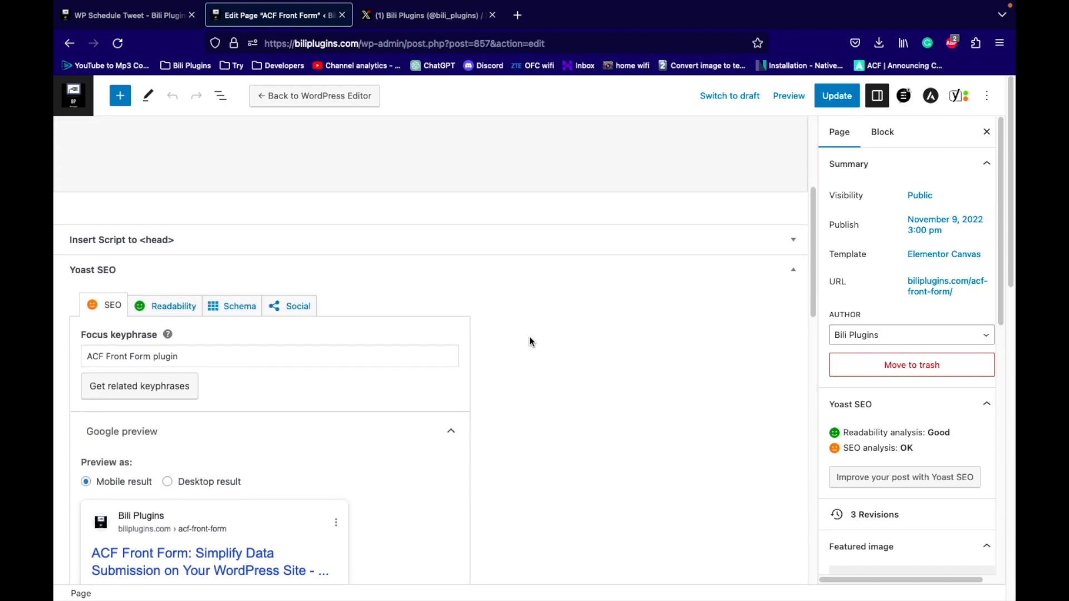
{"action": "scroll", "coordinate": [529, 341], "scroll_direction": "up", "scroll_amount": 5}
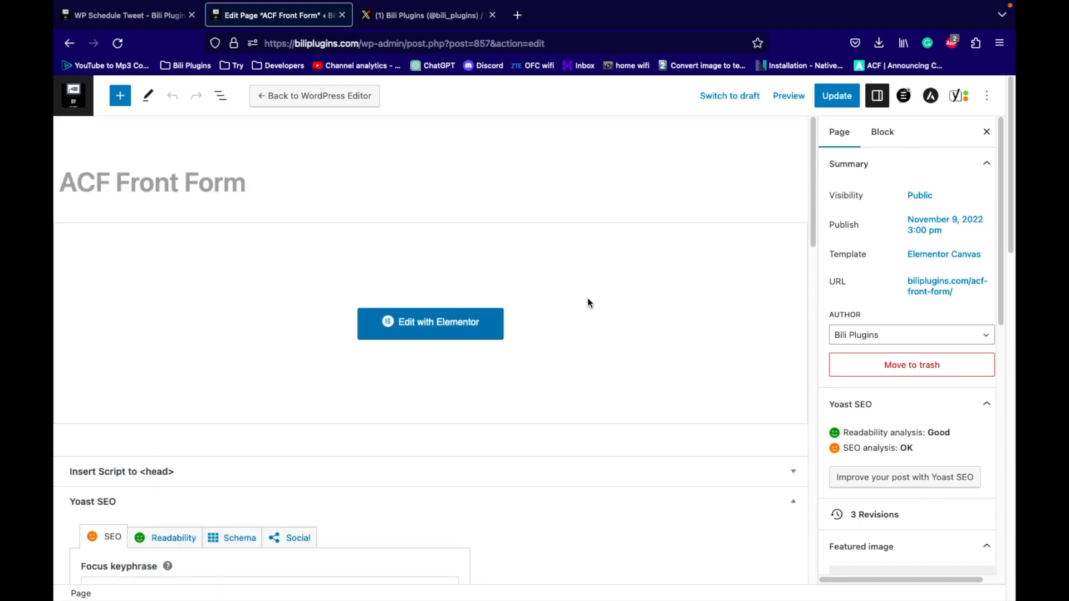
{"action": "scroll", "coordinate": [590, 302], "scroll_direction": "down", "scroll_amount": 15}
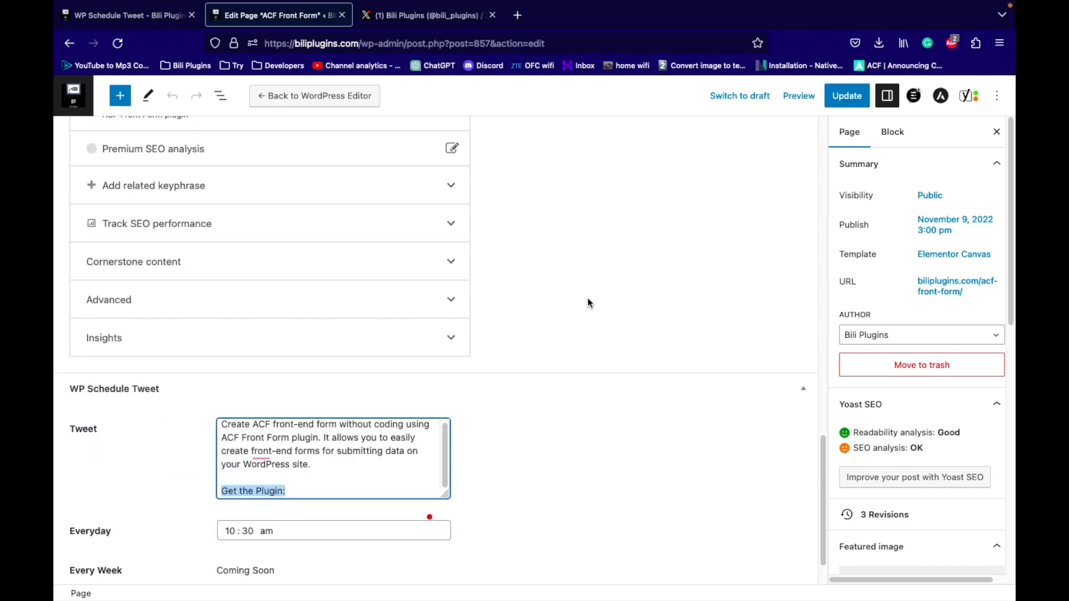
{"action": "scroll", "coordinate": [589, 302], "scroll_direction": "down", "scroll_amount": 2}
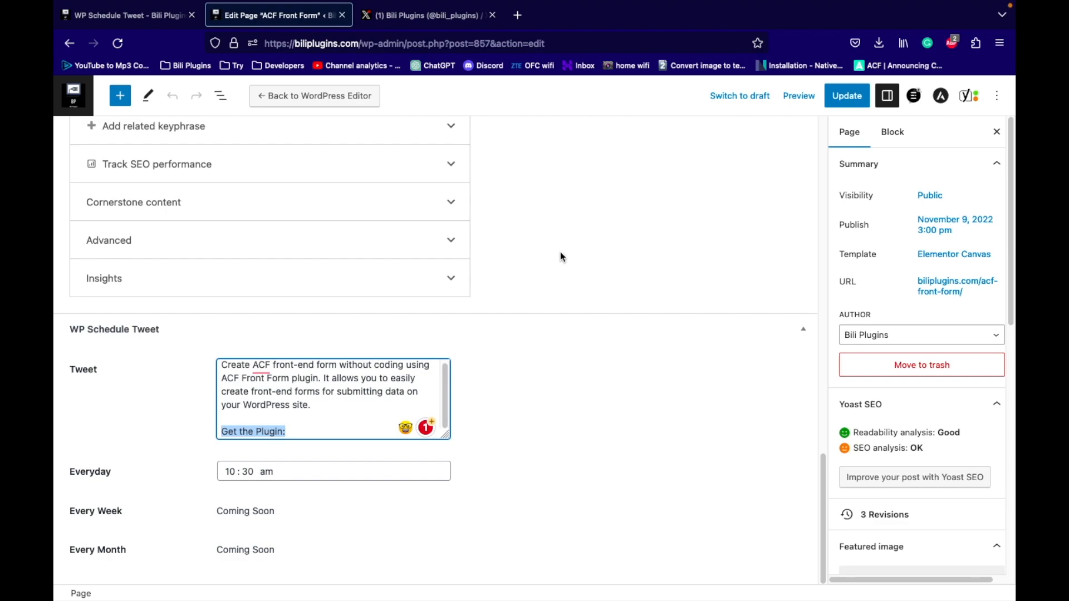
{"action": "left_click", "coordinate": [544, 392]}
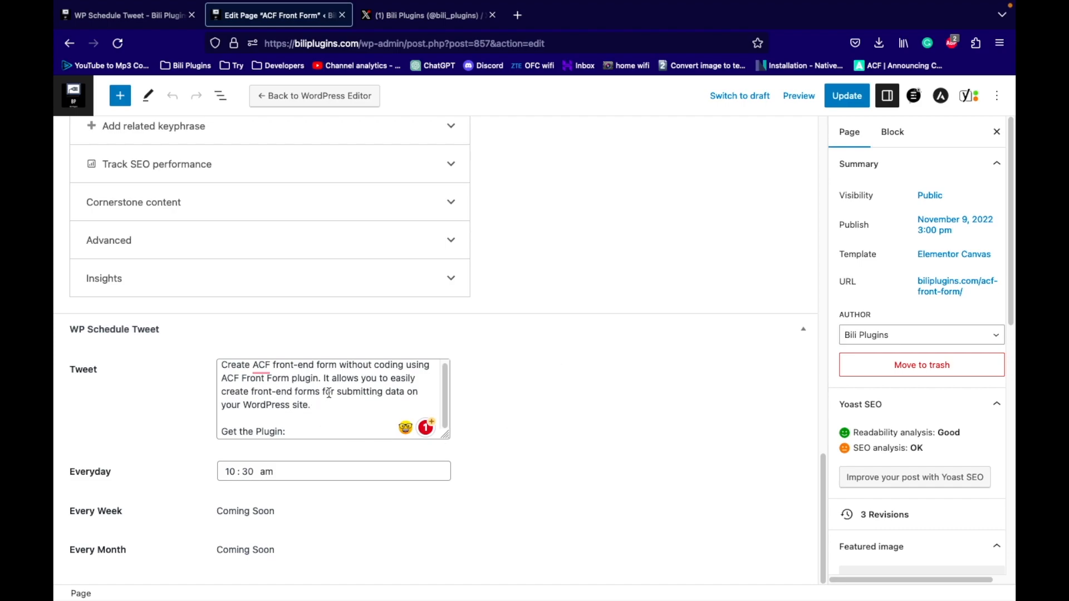
{"action": "left_click_drag", "start_coordinate": [299, 432], "coordinate": [221, 431]}
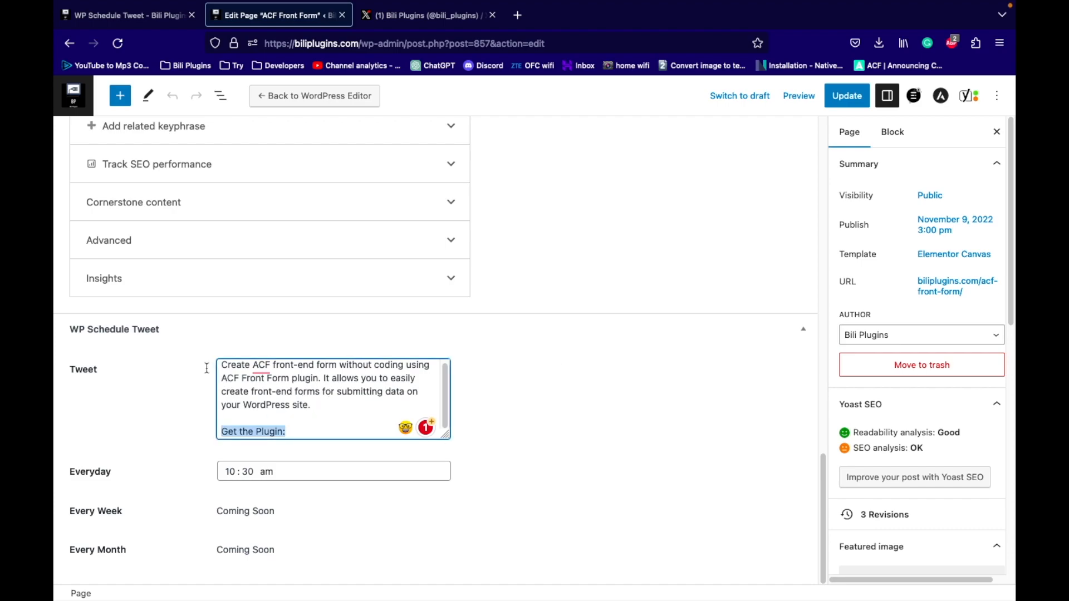
{"action": "key", "text": "Right"}
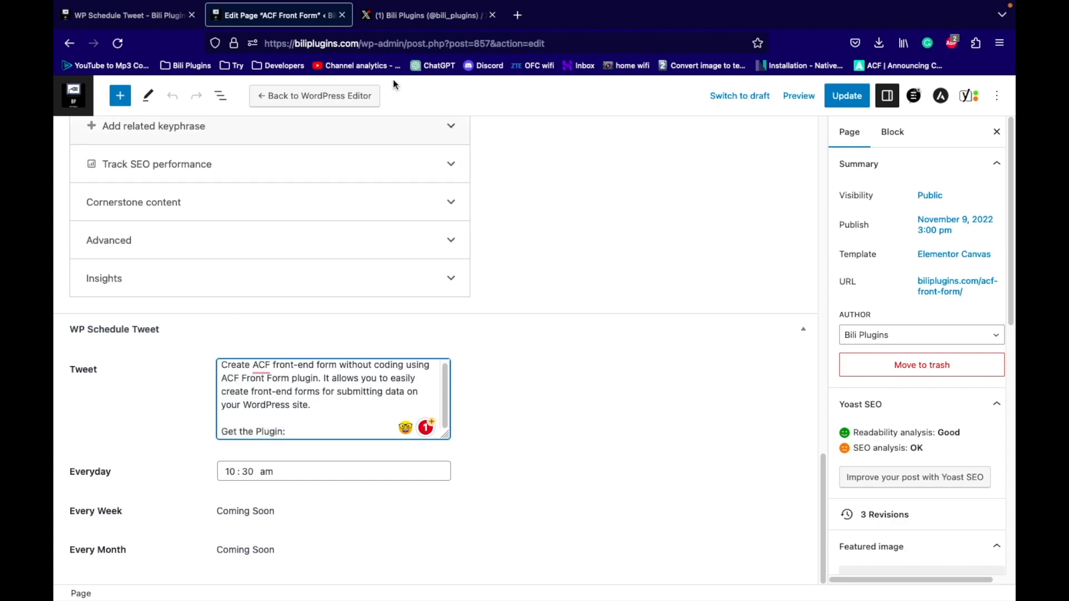
Look at the newest plugin tweet on the Bili Plugins Twitter profile and return to the ACF Front Form page editor.
{"action": "left_click", "coordinate": [417, 22]}
{"action": "scroll", "coordinate": [491, 285], "scroll_direction": "down", "scroll_amount": 6}
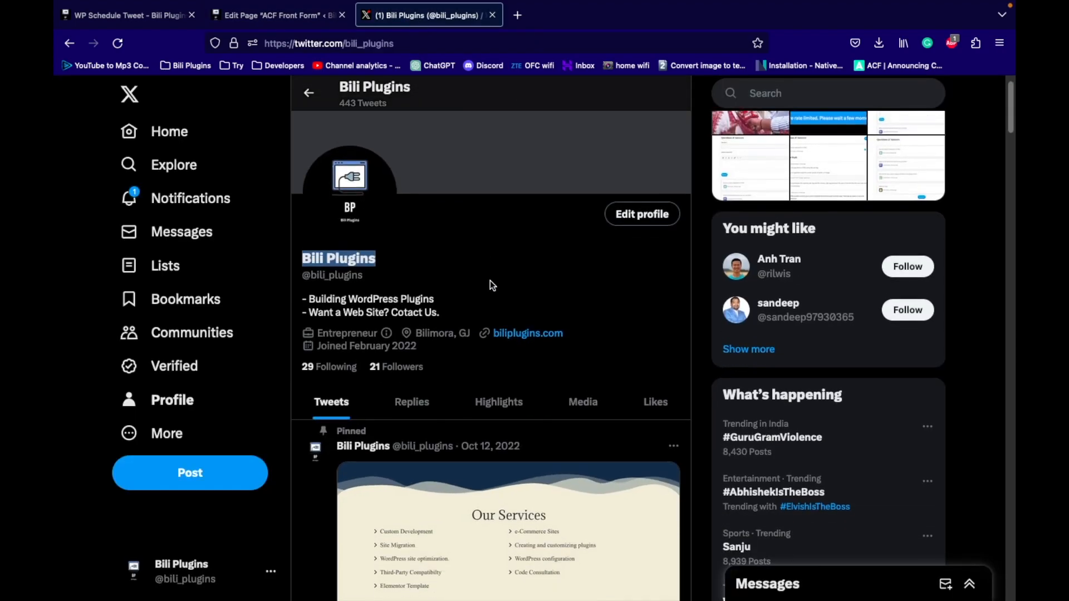
{"action": "scroll", "coordinate": [491, 285], "scroll_direction": "down", "scroll_amount": 1}
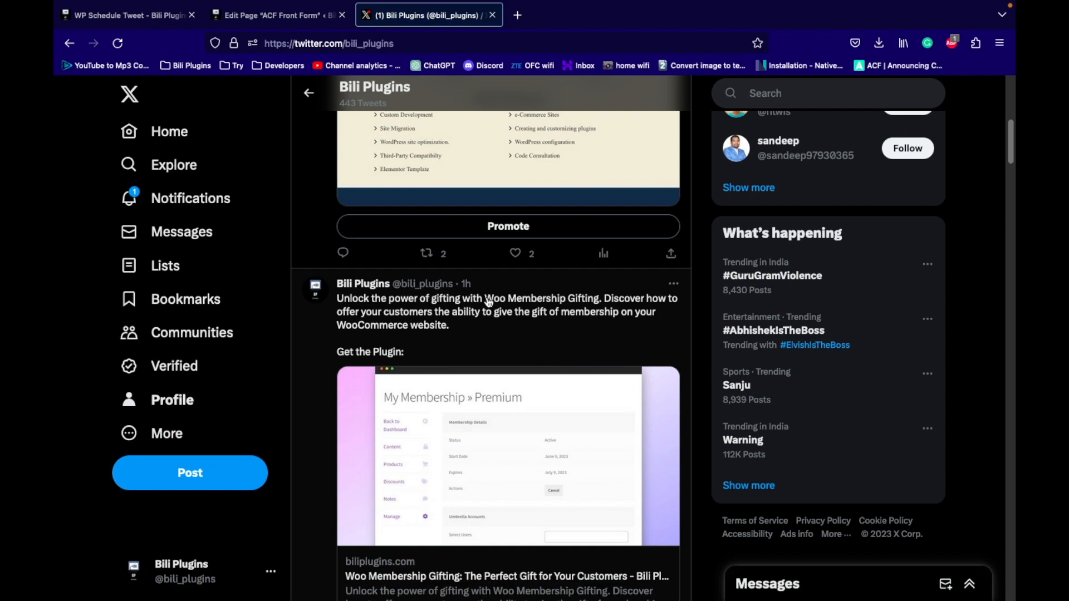
{"action": "left_click", "coordinate": [271, 18]}
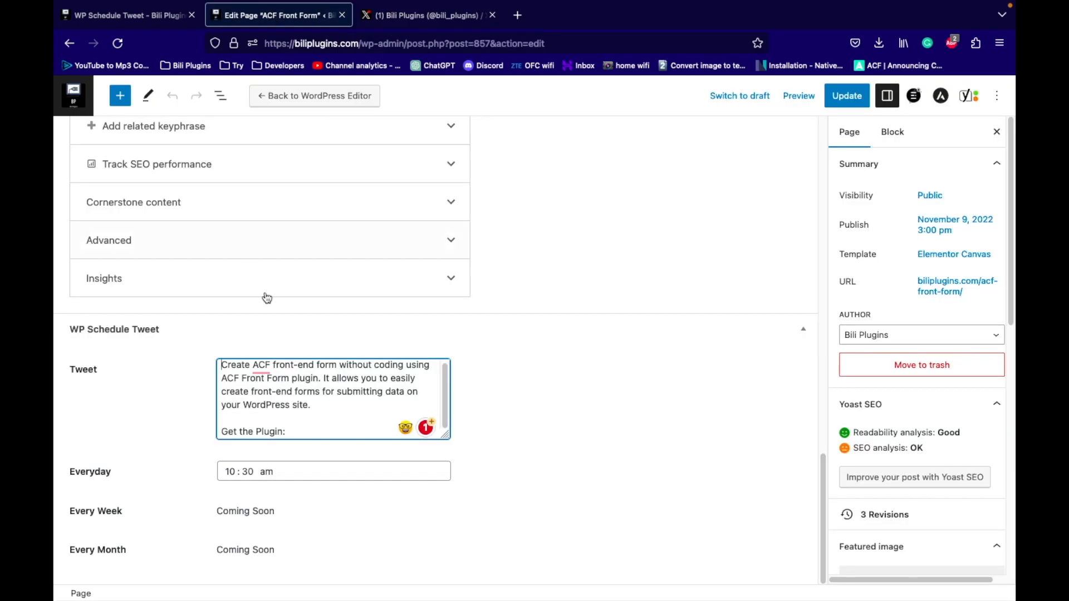
{"action": "scroll", "coordinate": [187, 362], "scroll_direction": "up", "scroll_amount": 1}
{"action": "scroll", "coordinate": [188, 362], "scroll_direction": "up", "scroll_amount": 10}
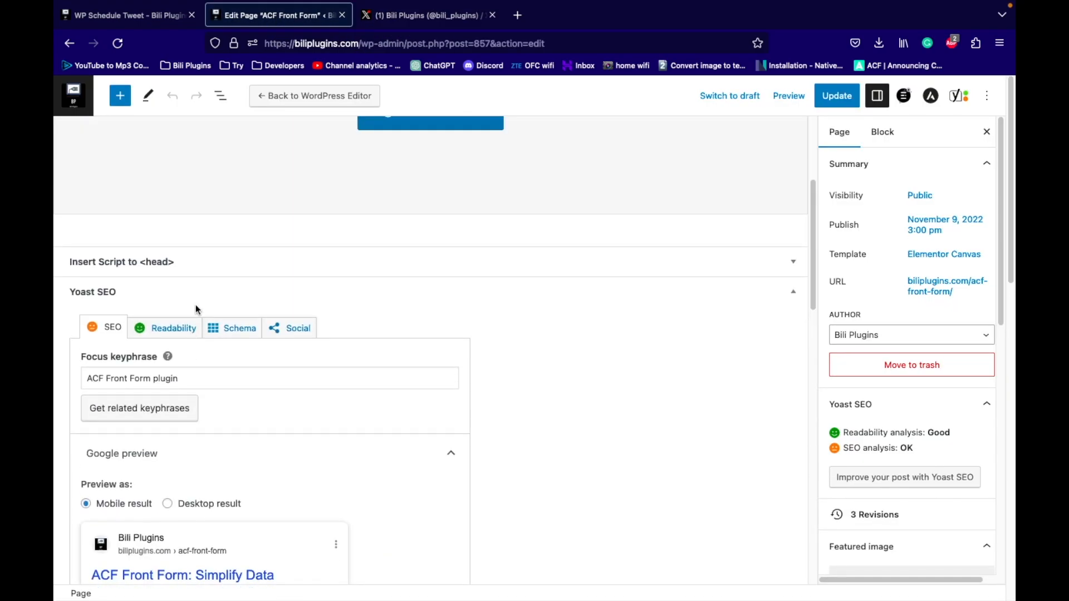
Switch to Twitter and find the ACF Front Form tweet in the Bili Plugins timeline.
{"action": "left_click", "coordinate": [426, 15]}
{"action": "scroll", "coordinate": [527, 316], "scroll_direction": "down", "scroll_amount": 1}
{"action": "scroll", "coordinate": [527, 316], "scroll_direction": "down", "scroll_amount": 9}
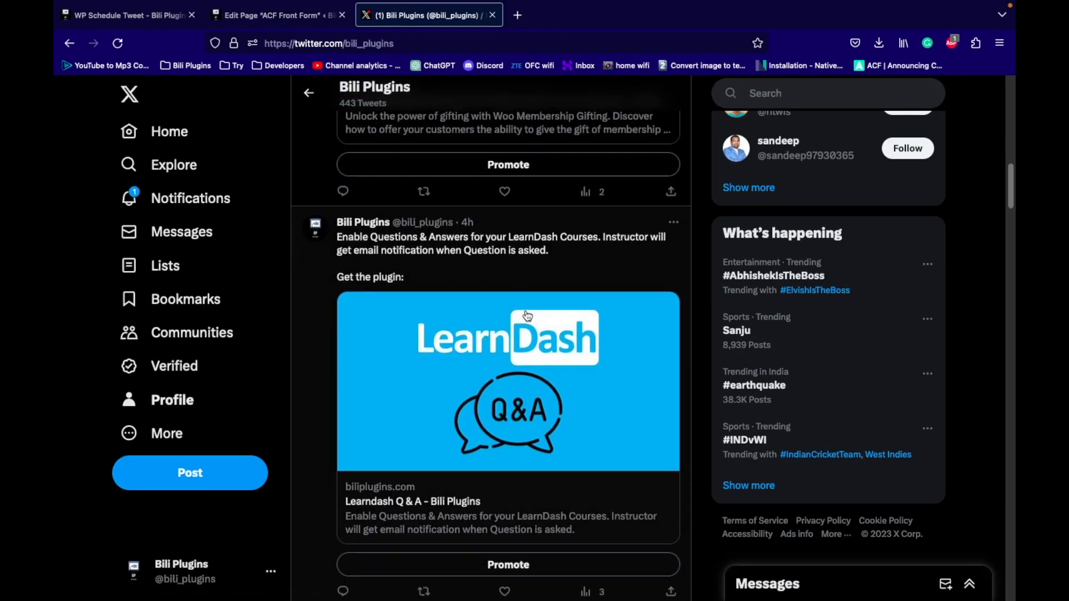
{"action": "scroll", "coordinate": [416, 183], "scroll_direction": "down", "scroll_amount": 10}
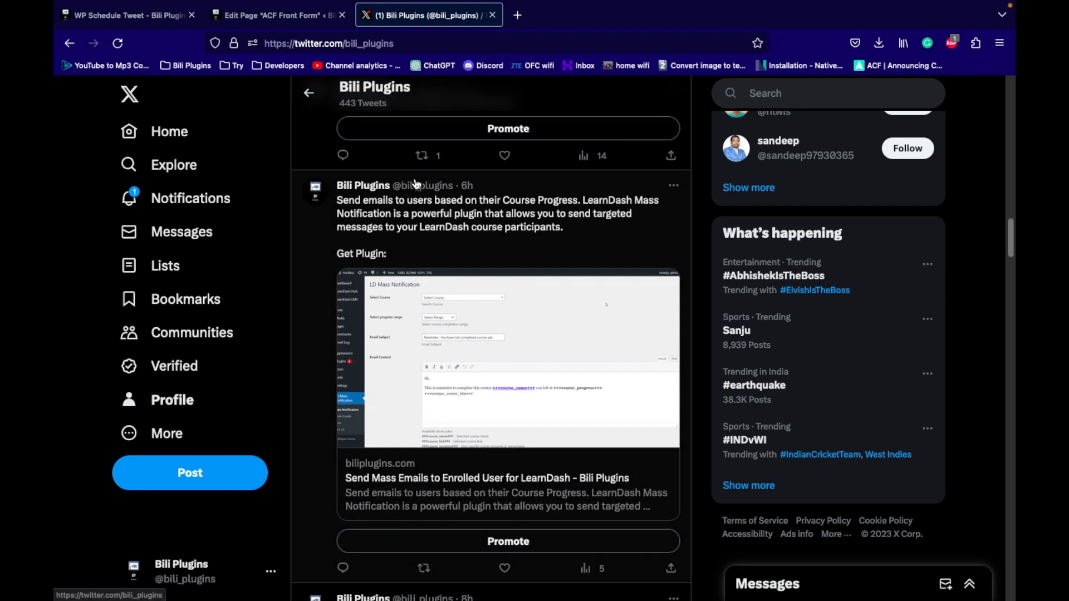
{"action": "scroll", "coordinate": [417, 183], "scroll_direction": "down", "scroll_amount": 3}
{"action": "scroll", "coordinate": [417, 184], "scroll_direction": "down", "scroll_amount": 8}
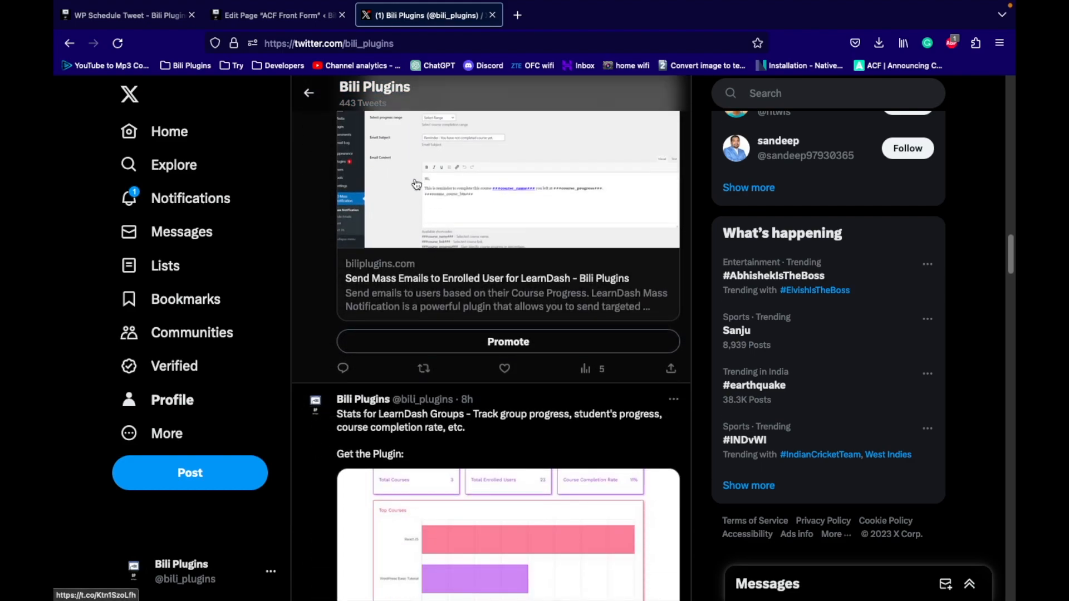
{"action": "scroll", "coordinate": [417, 184], "scroll_direction": "down", "scroll_amount": 9}
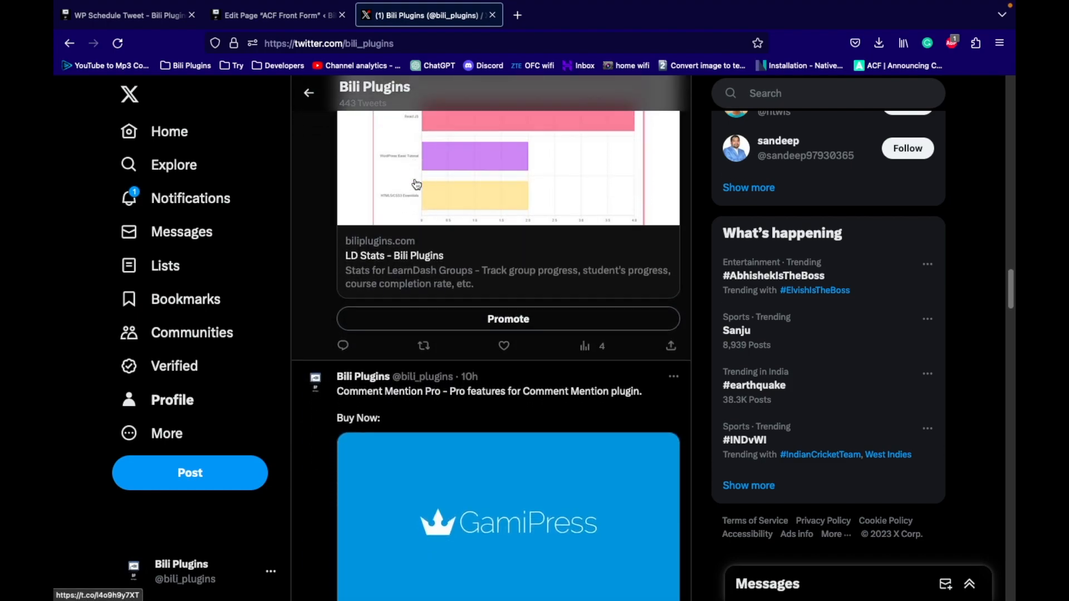
{"action": "scroll", "coordinate": [417, 184], "scroll_direction": "down", "scroll_amount": 9}
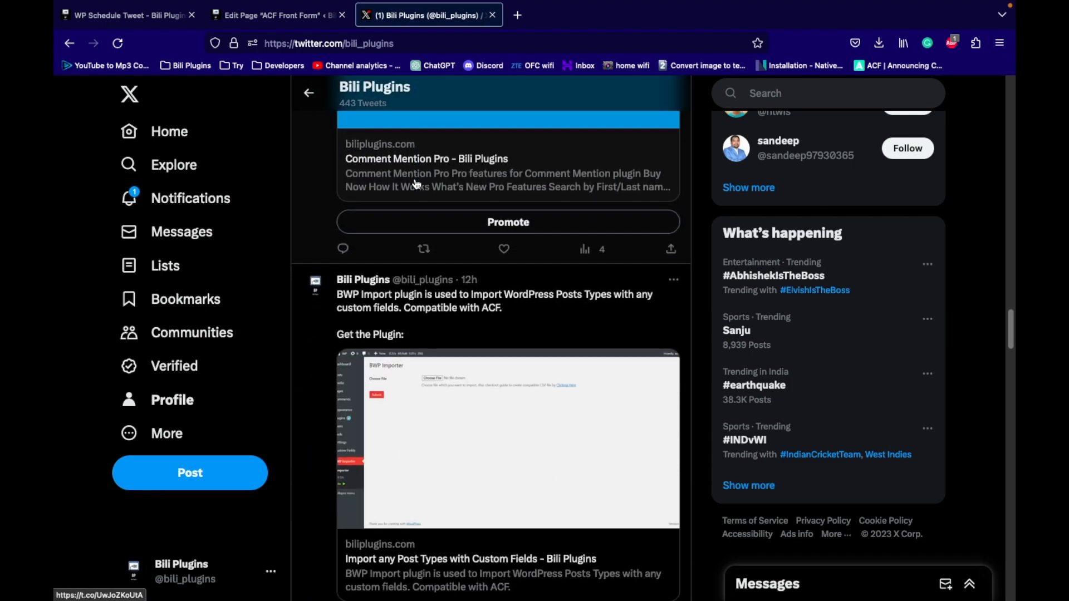
{"action": "scroll", "coordinate": [416, 184], "scroll_direction": "down", "scroll_amount": 3}
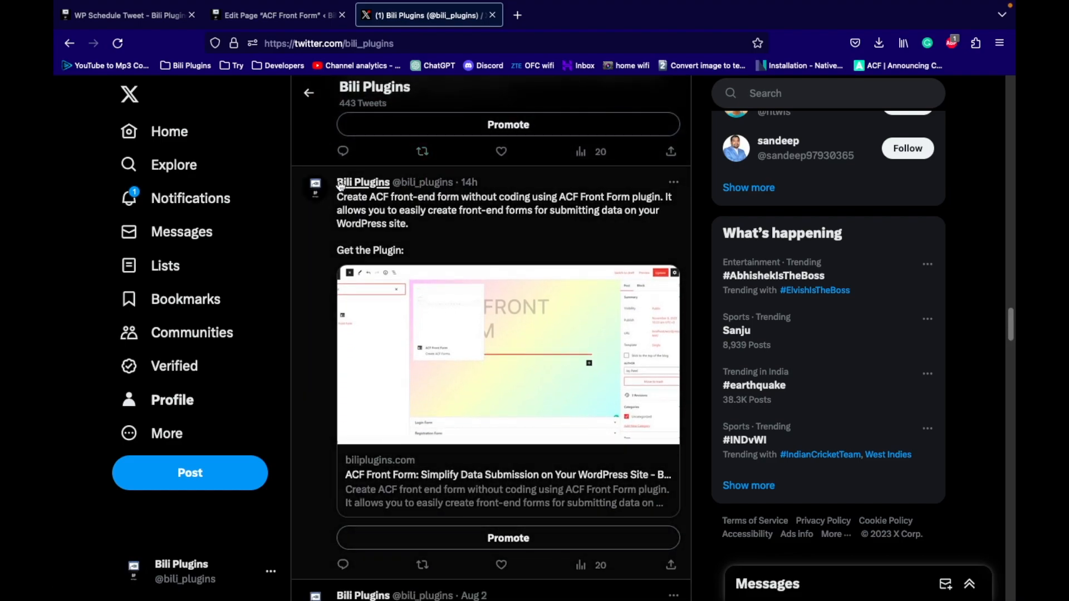
Compare the full scheduled tweet text on the ACF Front Form page with the published tweet on Twitter.
{"action": "left_click", "coordinate": [261, 17]}
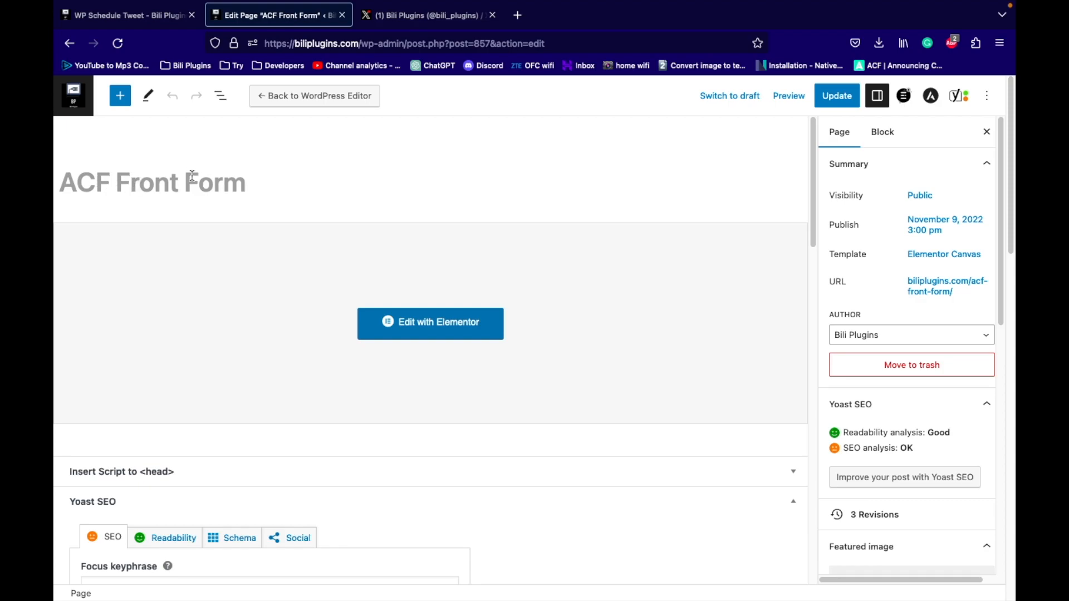
{"action": "scroll", "coordinate": [288, 225], "scroll_direction": "down", "scroll_amount": 10}
{"action": "scroll", "coordinate": [289, 225], "scroll_direction": "down", "scroll_amount": 10}
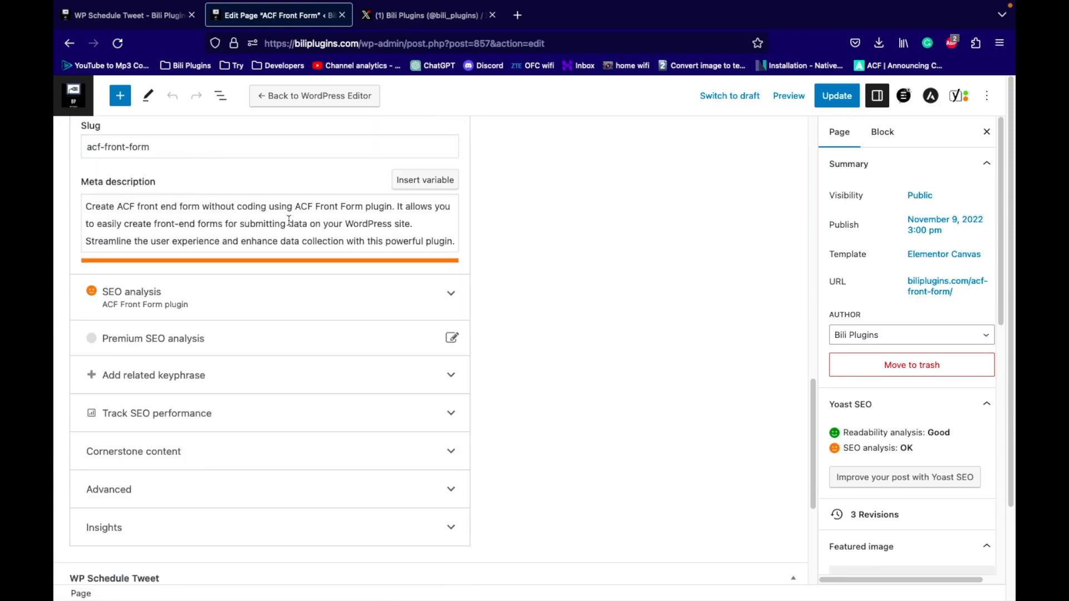
{"action": "left_click_drag", "start_coordinate": [454, 436], "coordinate": [515, 490]}
{"action": "left_click_drag", "start_coordinate": [306, 434], "coordinate": [214, 368]}
{"action": "left_click", "coordinate": [394, 52]}
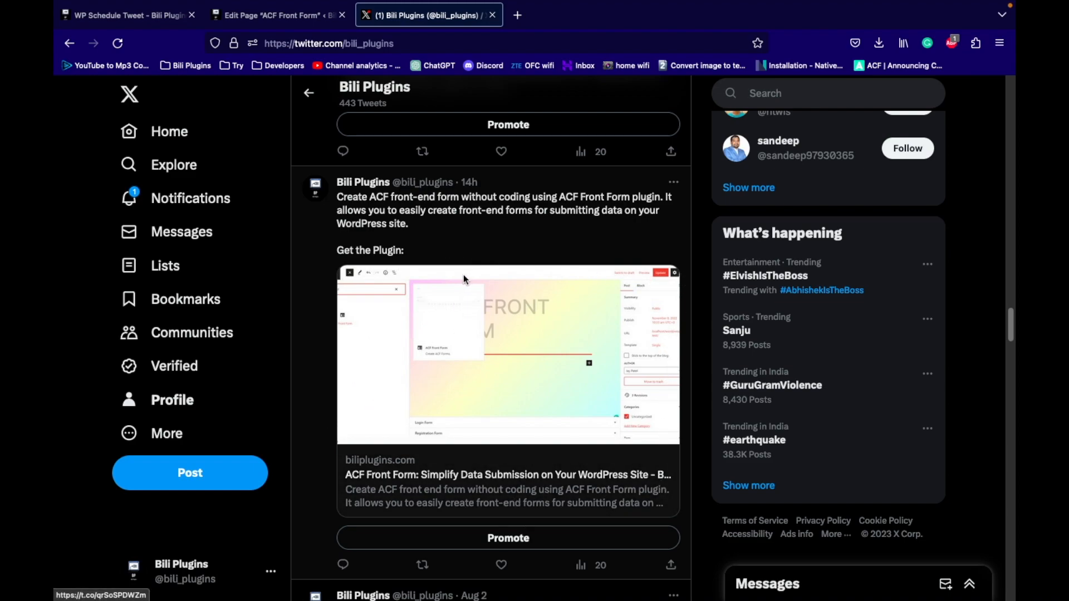
Review the Everyday, Every Week and Every Month schedule options on the ACF Front Form page and check its published tweet on Twitter again.
{"action": "left_click", "coordinate": [285, 19]}
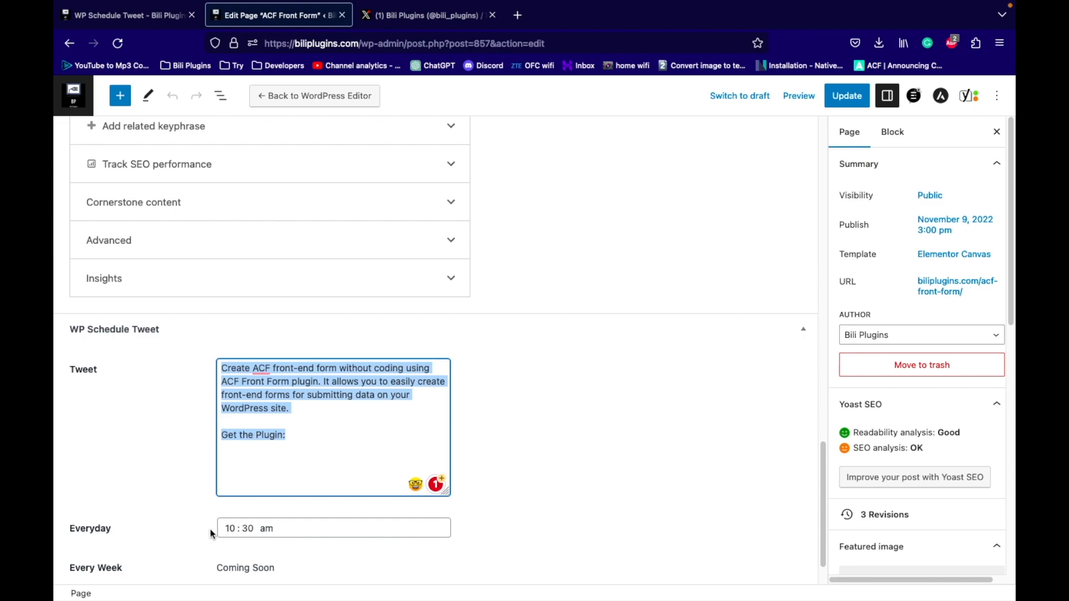
{"action": "scroll", "coordinate": [167, 479], "scroll_direction": "down", "scroll_amount": 1}
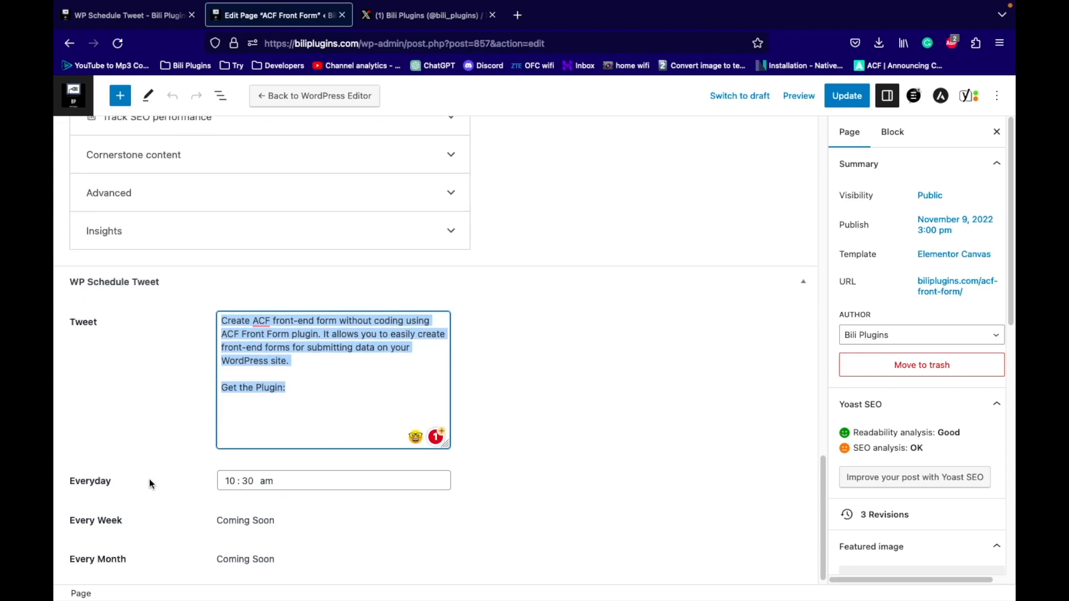
{"action": "scroll", "coordinate": [149, 451], "scroll_direction": "down", "scroll_amount": 1}
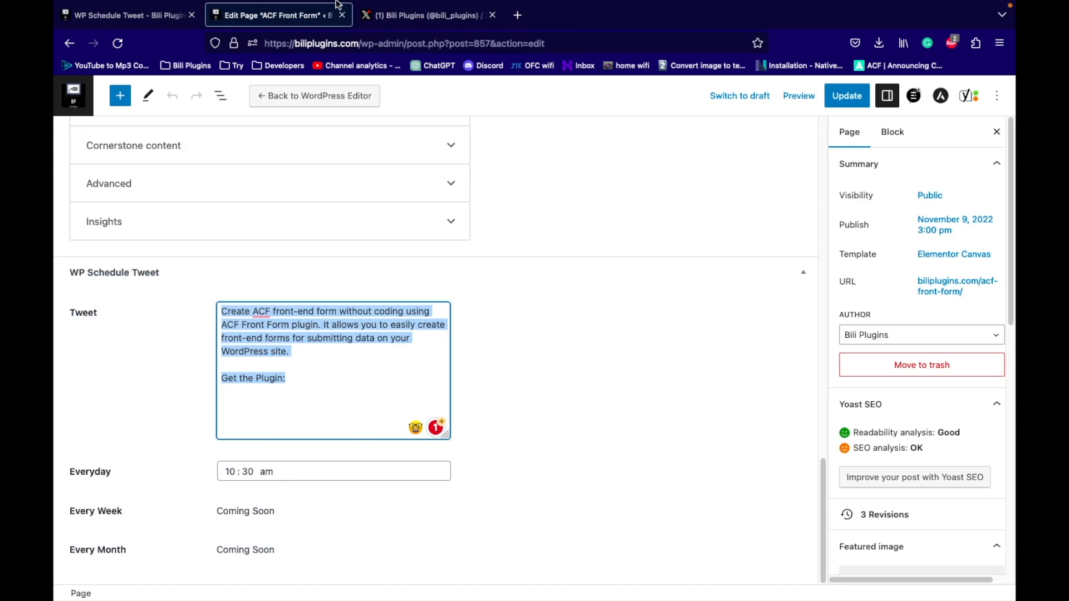
{"action": "left_click", "coordinate": [382, 21]}
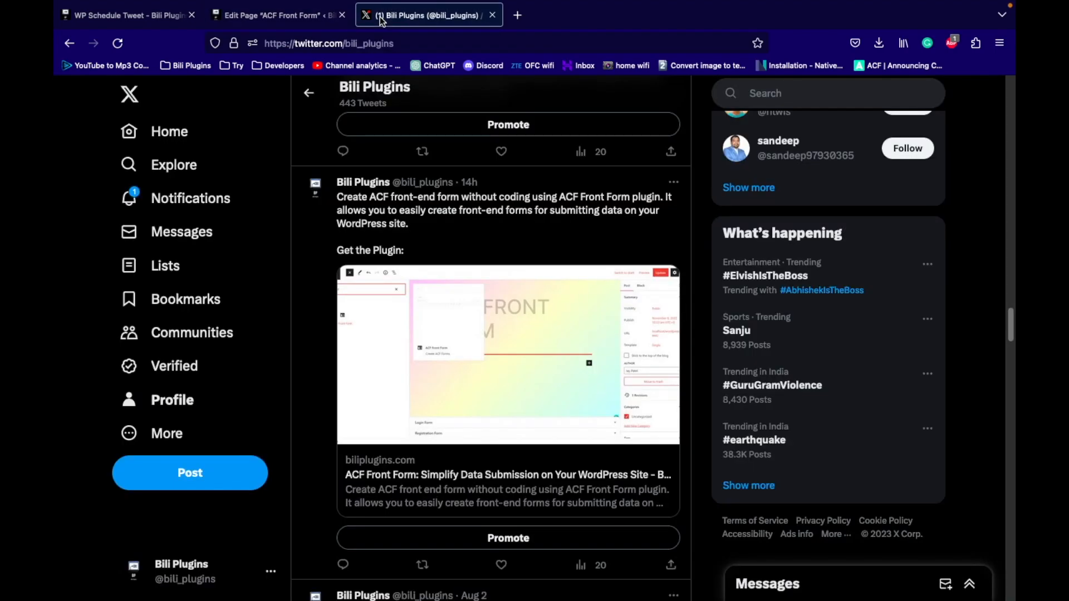
{"action": "left_click", "coordinate": [278, 17]}
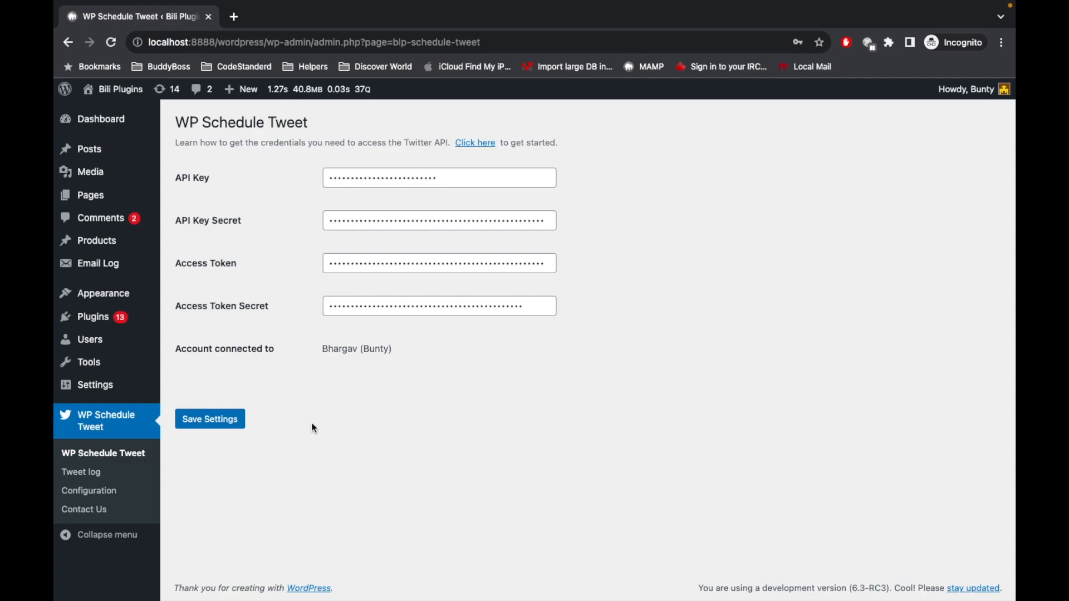
Open the WP Schedule Tweet Configuration page and highlight the DISABLE_WP_CRON code line under Step 1.
{"action": "left_click", "coordinate": [104, 493]}
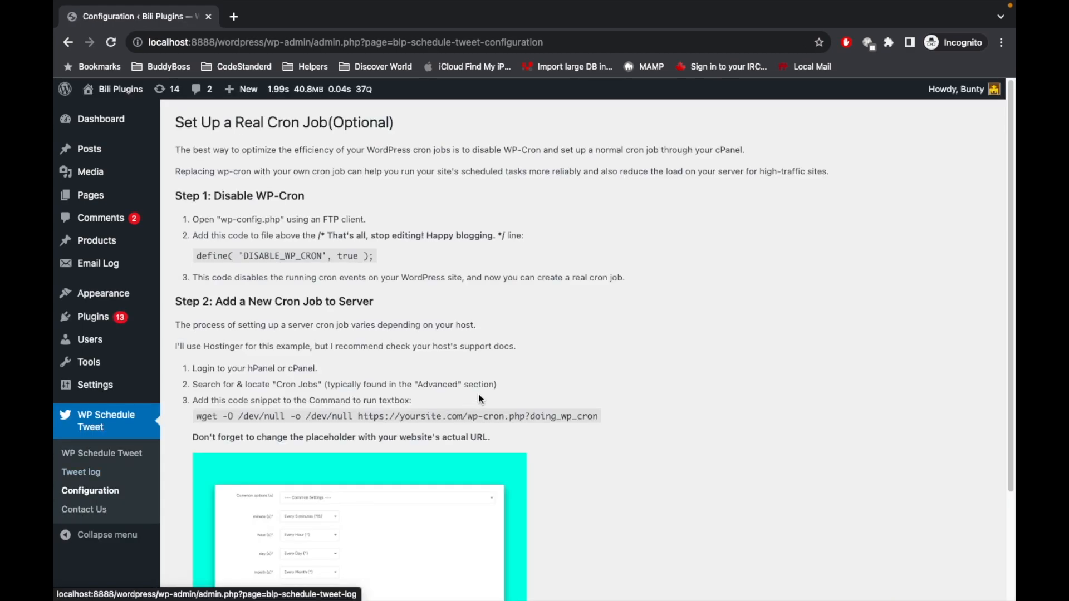
{"action": "scroll", "coordinate": [568, 245], "scroll_direction": "down", "scroll_amount": 1}
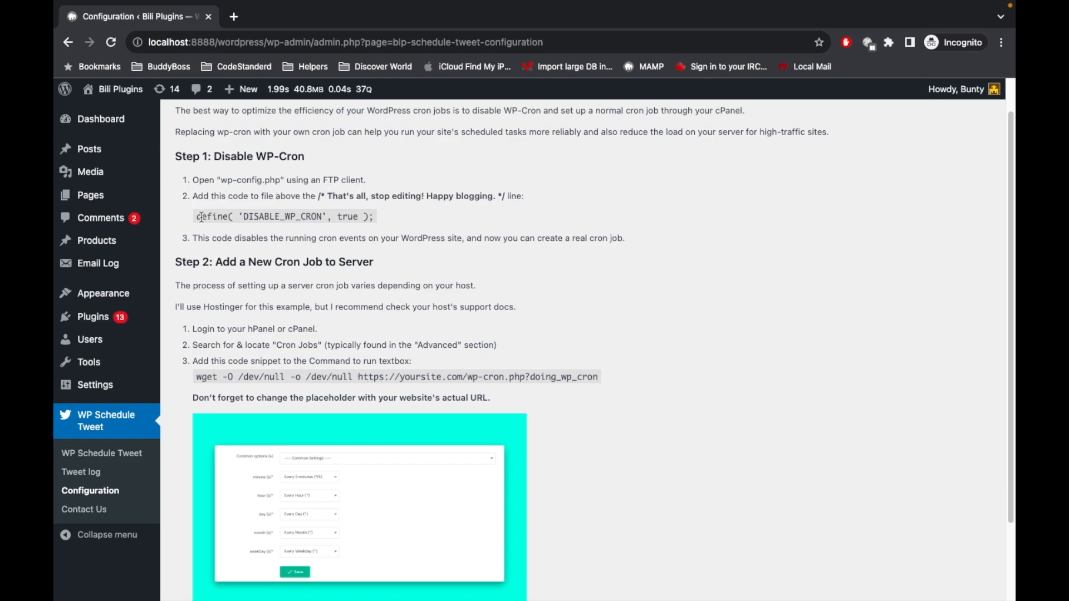
{"action": "left_click_drag", "start_coordinate": [201, 217], "coordinate": [373, 218]}
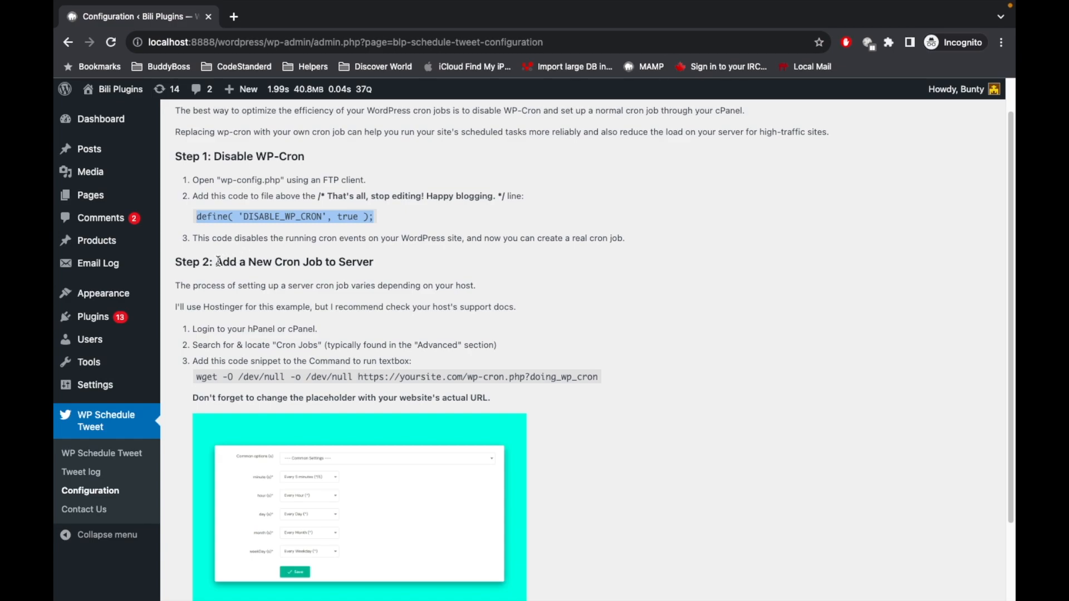
Review Step 2 on adding a server cron job, highlighting the panel login, "Cron Jobs" and the wget command.
{"action": "left_click_drag", "start_coordinate": [219, 262], "coordinate": [383, 264]}
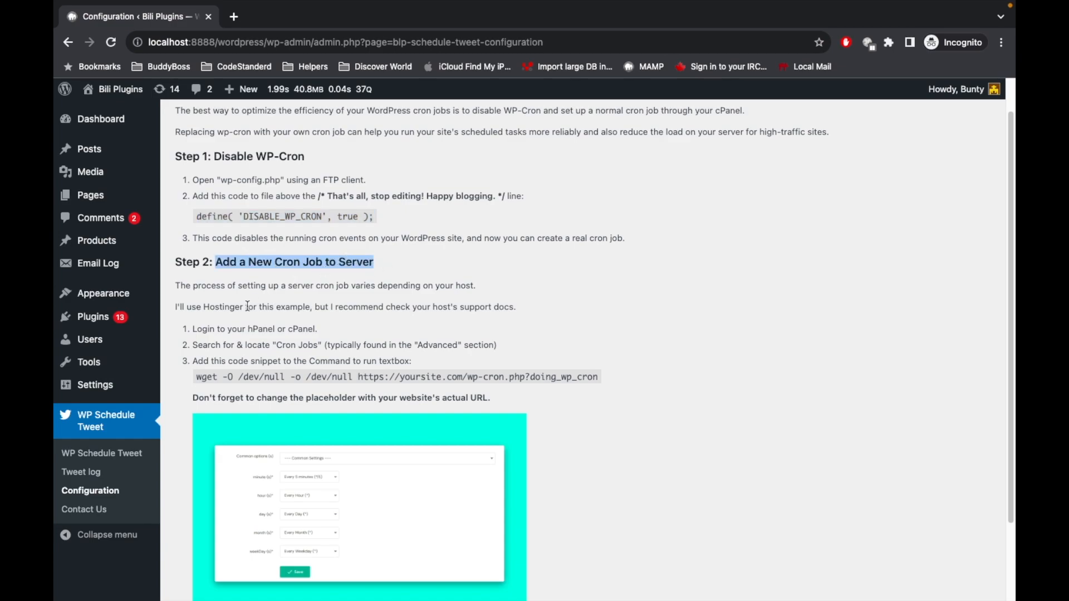
{"action": "scroll", "coordinate": [248, 305], "scroll_direction": "down", "scroll_amount": 1}
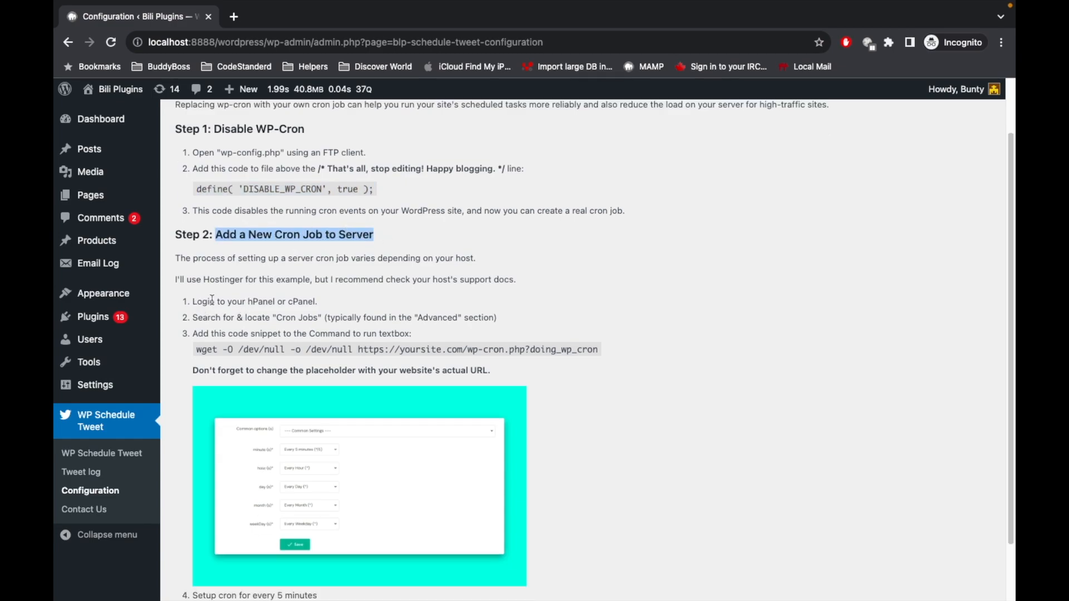
{"action": "left_click_drag", "start_coordinate": [231, 301], "coordinate": [320, 310]}
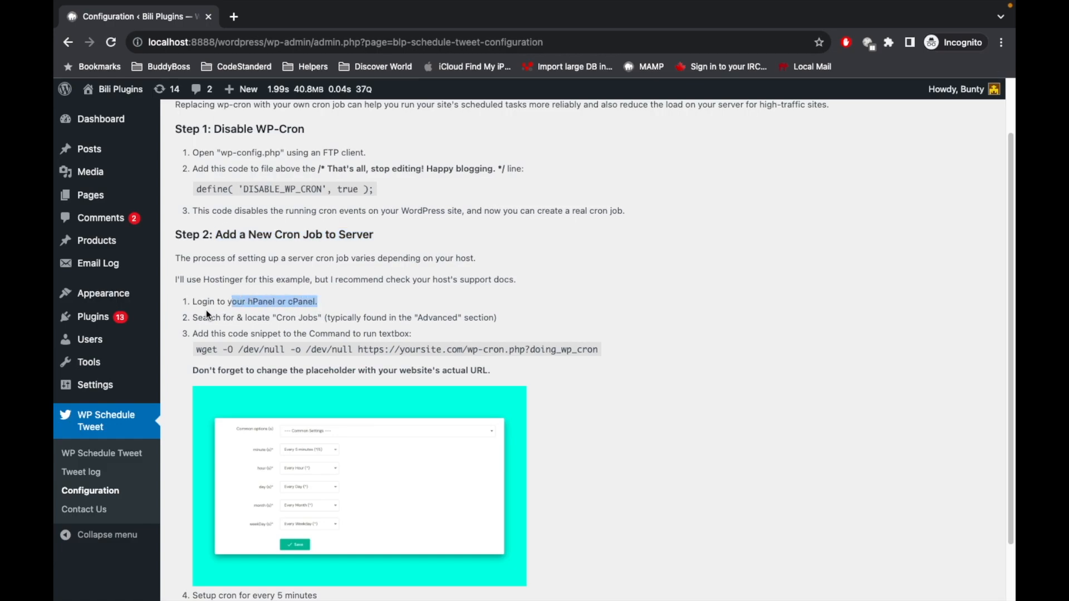
{"action": "left_click_drag", "start_coordinate": [277, 318], "coordinate": [321, 319]}
{"action": "scroll", "coordinate": [449, 302], "scroll_direction": "down", "scroll_amount": 1}
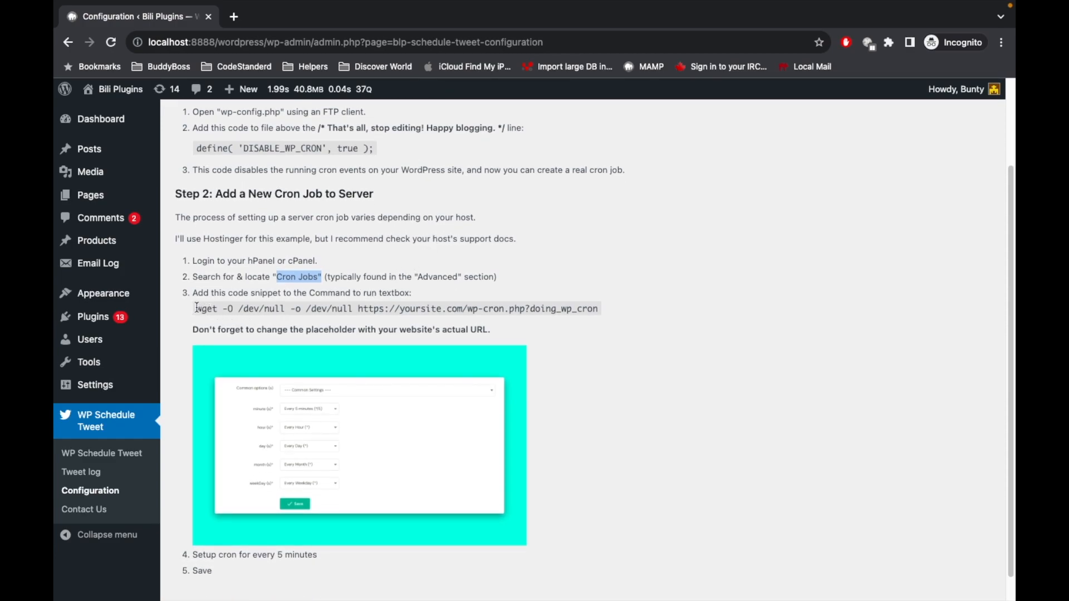
{"action": "left_click_drag", "start_coordinate": [197, 308], "coordinate": [588, 321]}
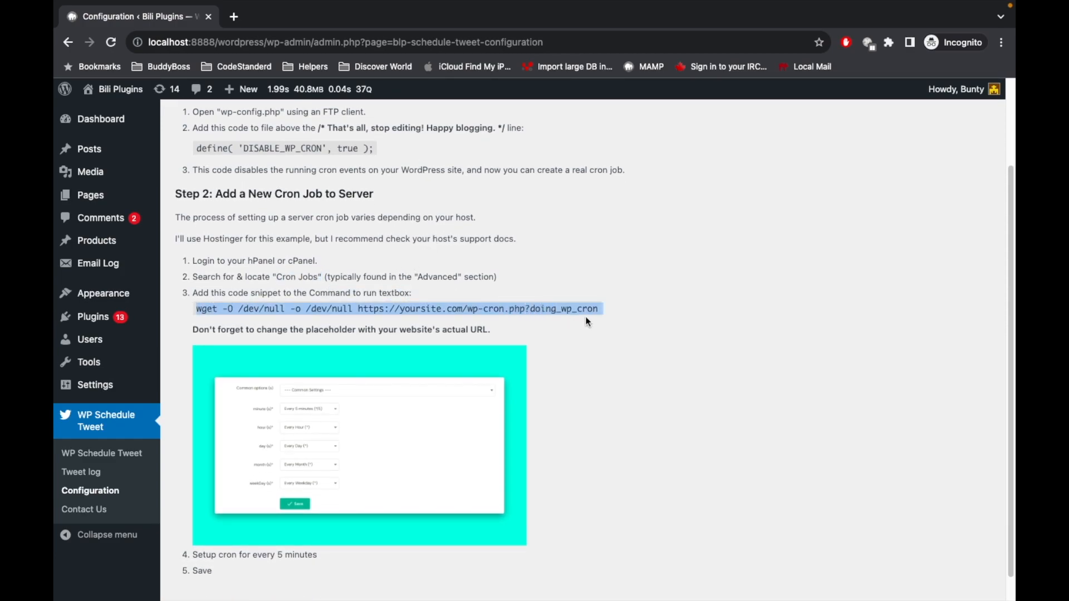
Examine the example cron schedule image up close and highlight the closing "Setup cron for every 5 minutes" and "Save" instructions.
{"action": "scroll", "coordinate": [591, 317], "scroll_direction": "down", "scroll_amount": 1}
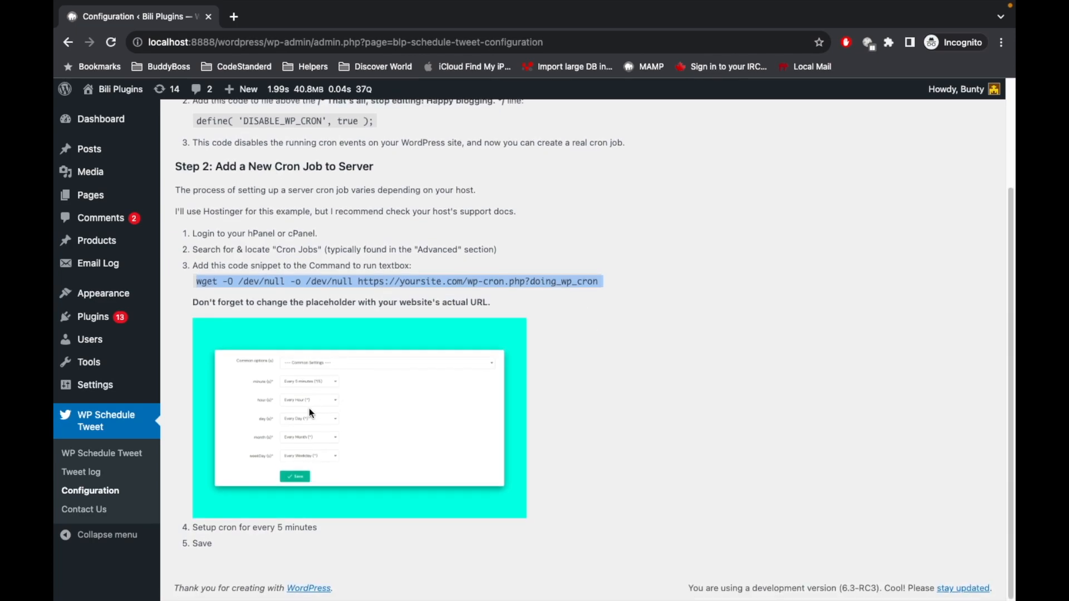
{"action": "scroll", "coordinate": [309, 409], "scroll_direction": "up", "scroll_amount": 5}
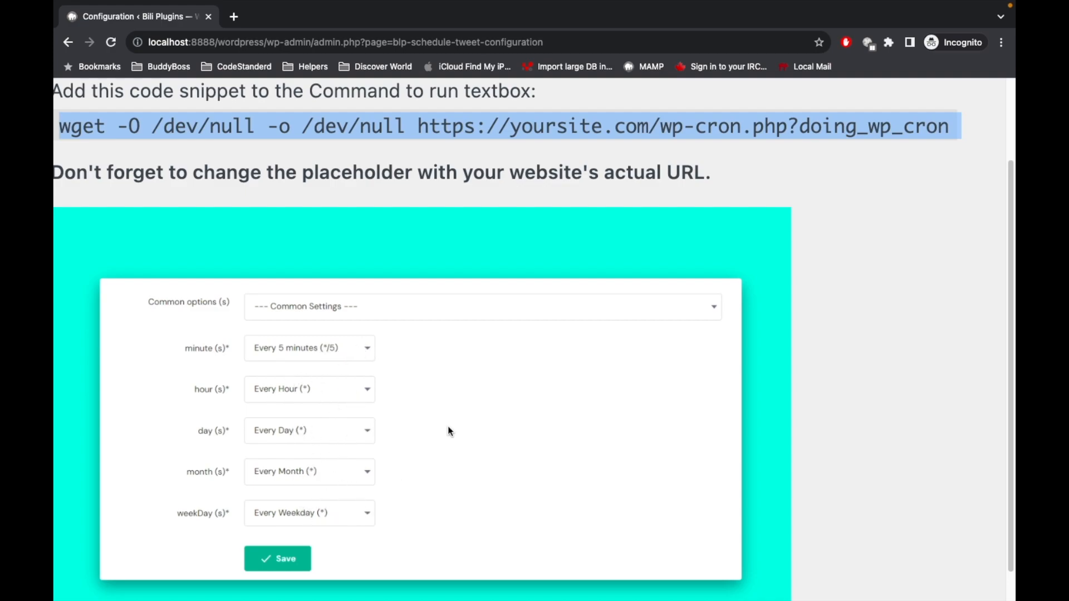
{"action": "scroll", "coordinate": [449, 427], "scroll_direction": "down", "scroll_amount": 5}
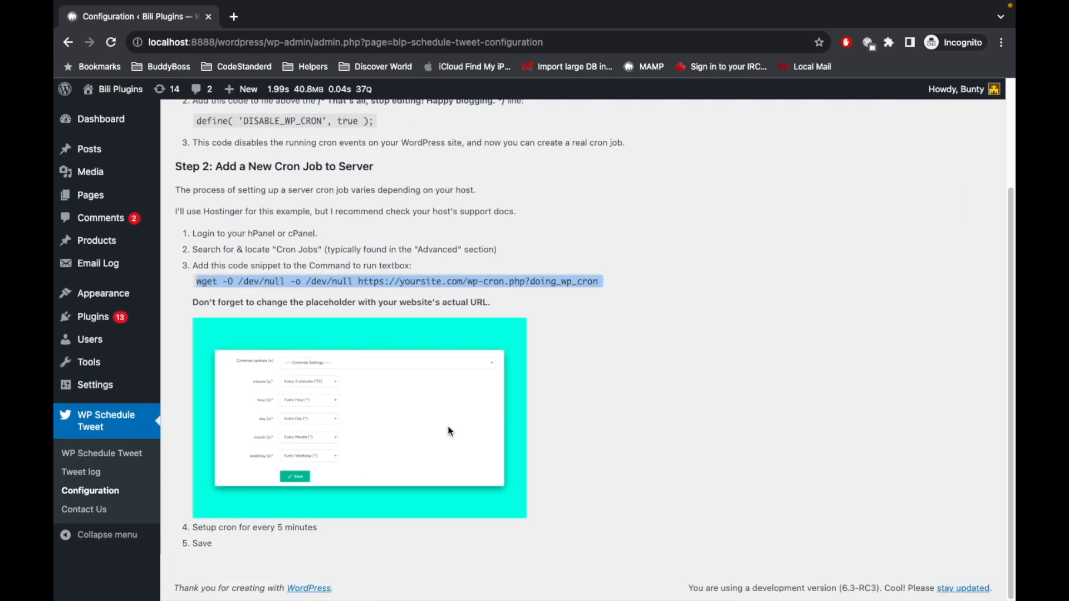
{"action": "left_click_drag", "start_coordinate": [192, 528], "coordinate": [350, 532]}
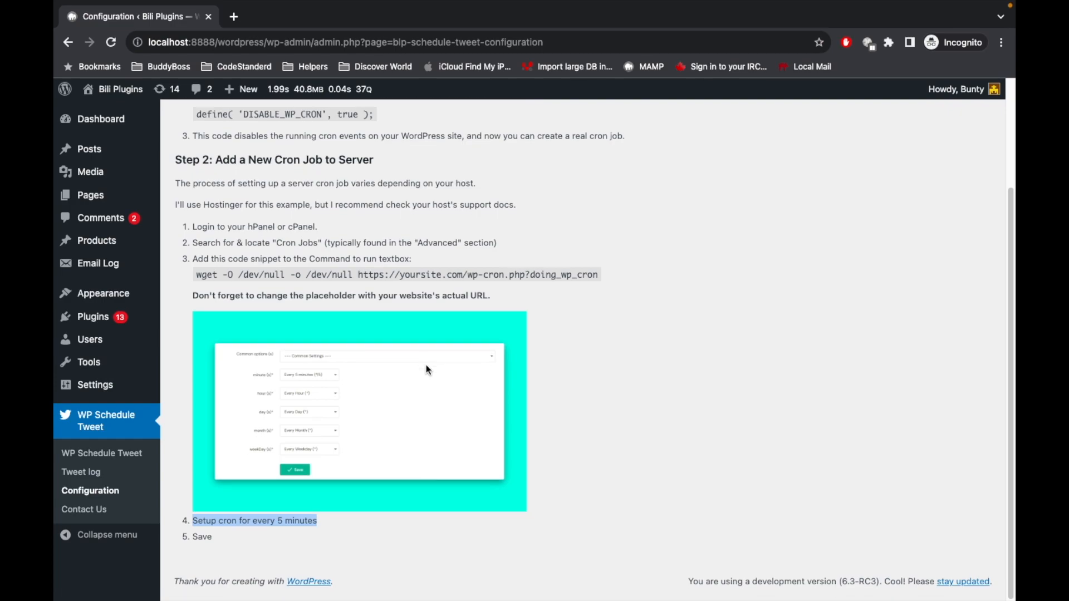
{"action": "left_click_drag", "start_coordinate": [188, 547], "coordinate": [219, 547]}
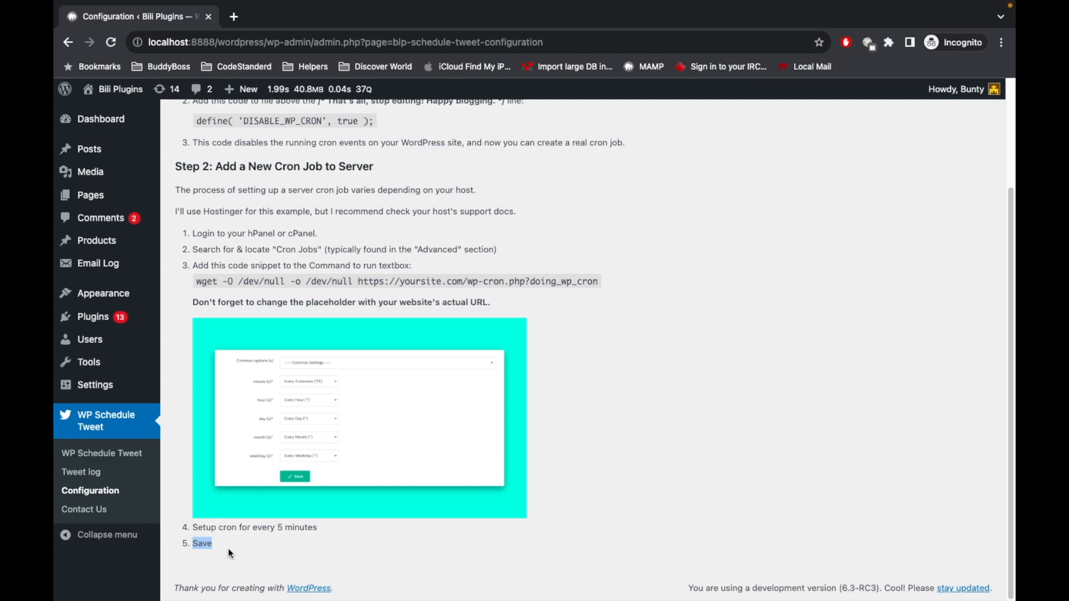
{"action": "mouse_move", "coordinate": [625, 6]}
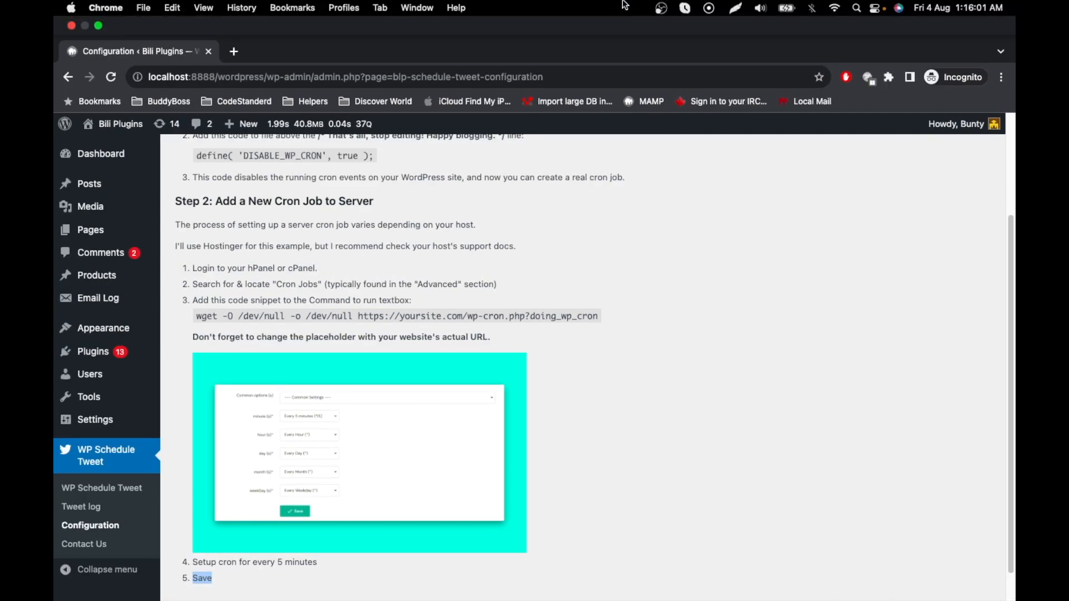